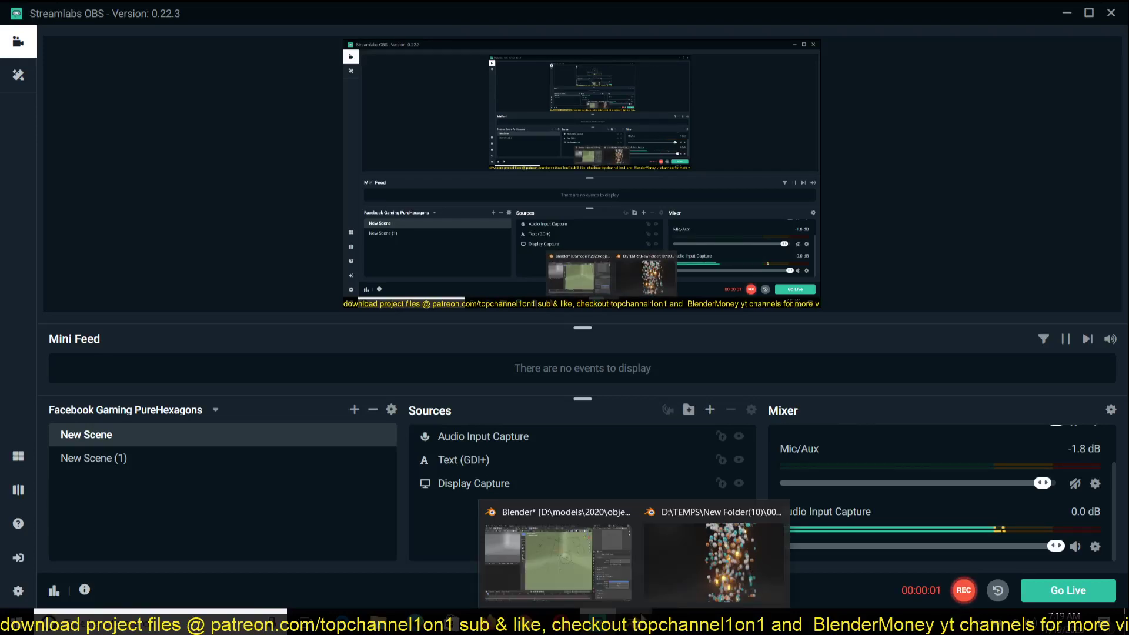
# Bring the rendered-frame viewer forward, reposition it, and scrub the particle sequence to frame 0242.jpg.
pyautogui.click(601, 572)
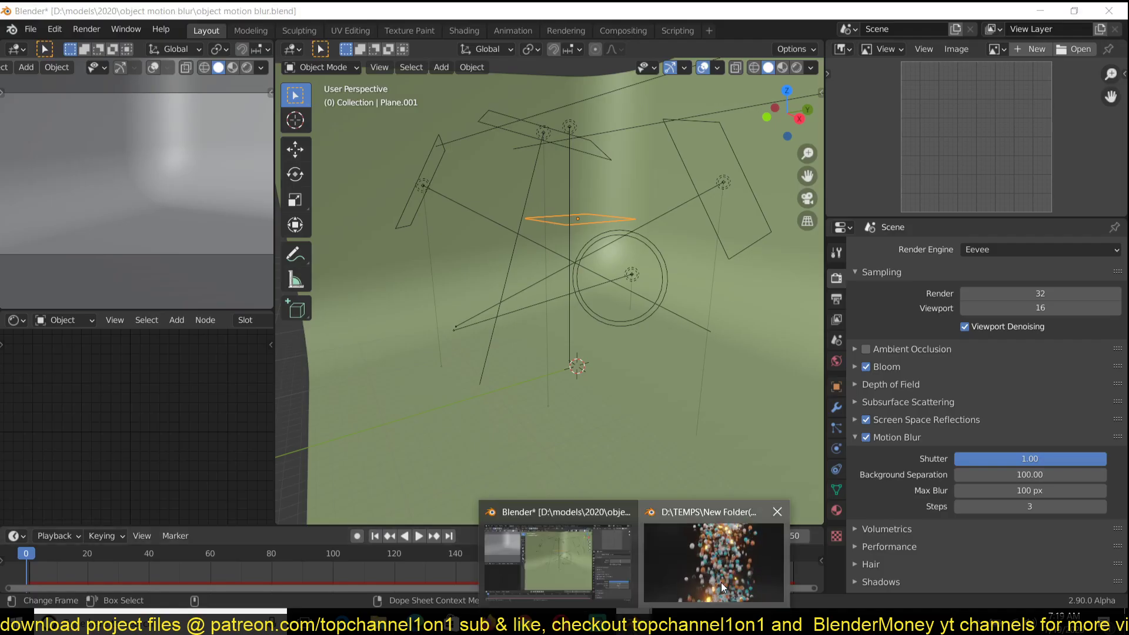
pyautogui.click(721, 582)
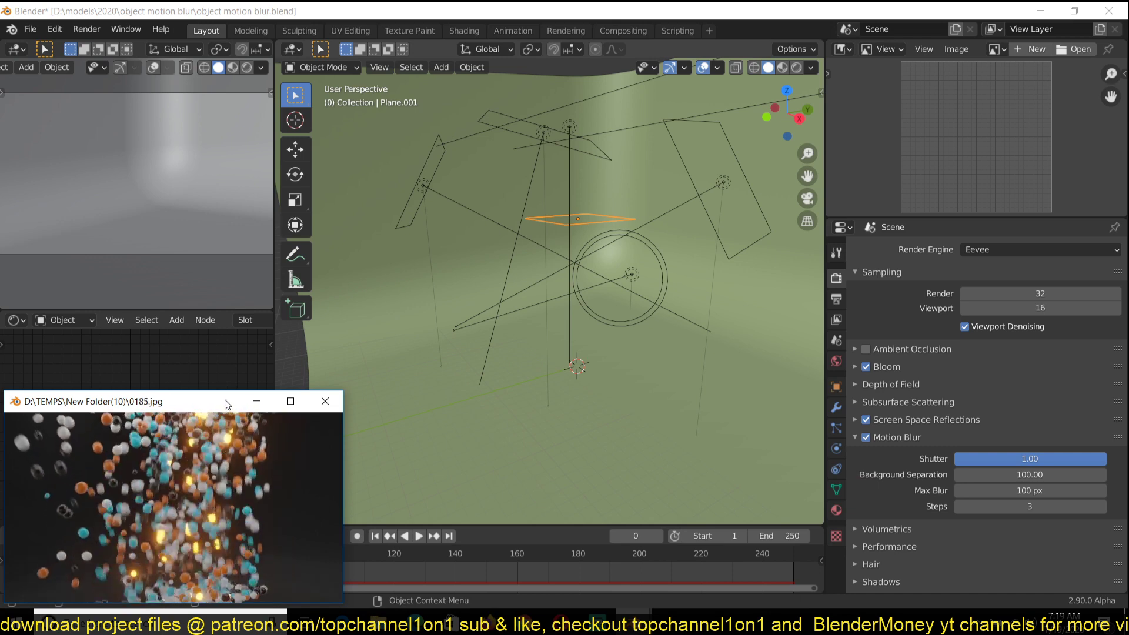
pyautogui.moveTo(227, 404); pyautogui.dragTo(340, 341)
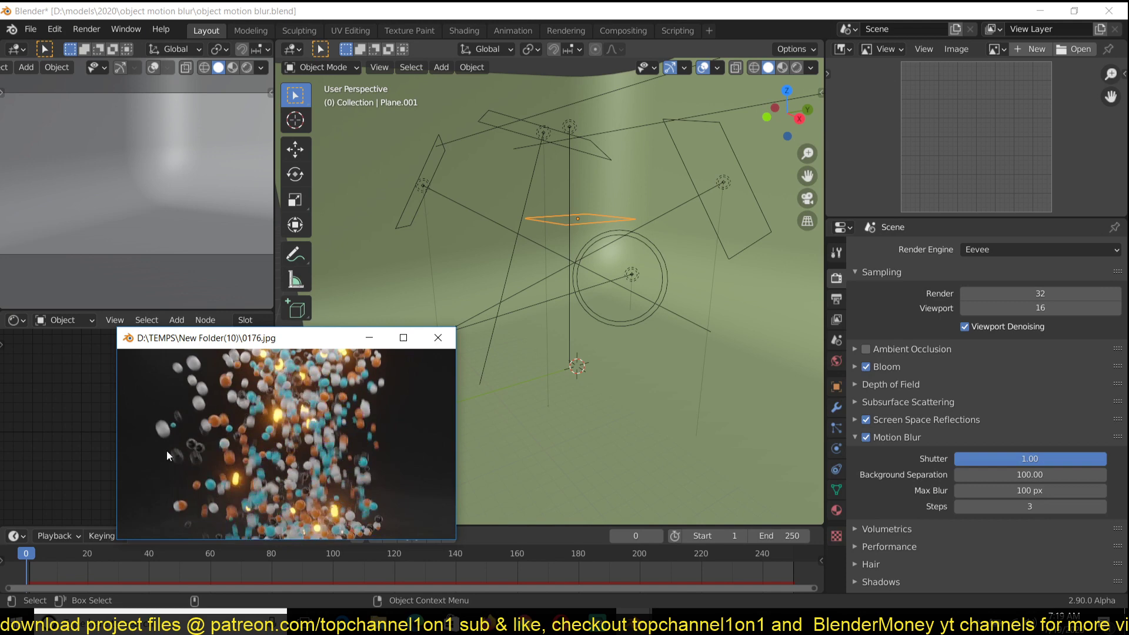
pyautogui.moveTo(268, 436)
pyautogui.mouseDown()
pyautogui.moveTo(258, 438)
pyautogui.moveTo(280, 428)
pyautogui.mouseUp()
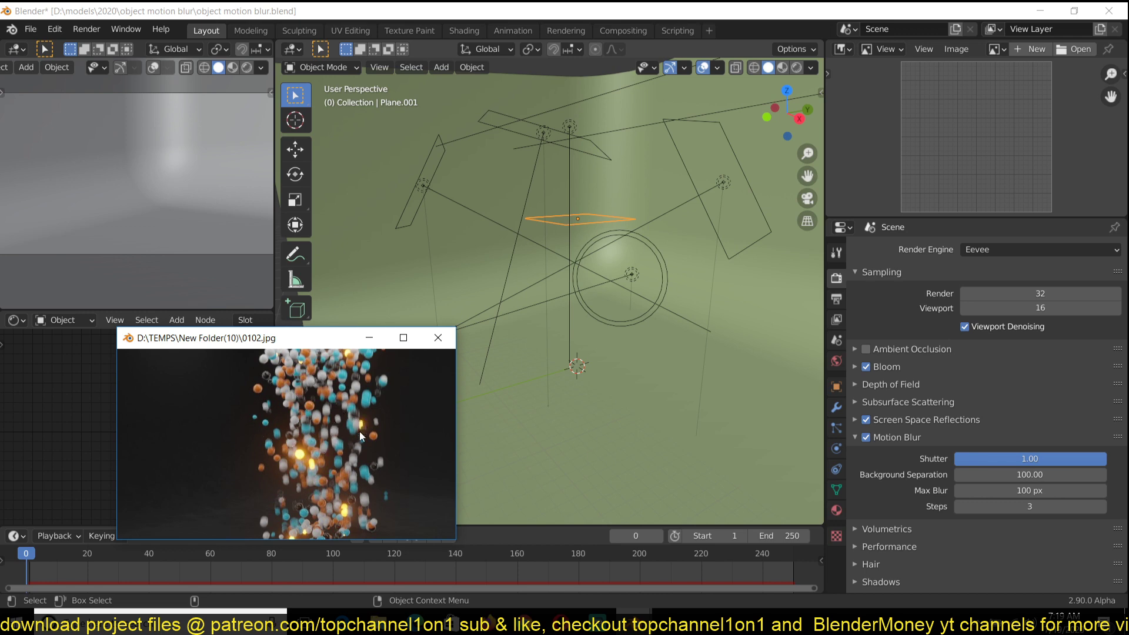
pyautogui.moveTo(359, 432); pyautogui.dragTo(406, 435)
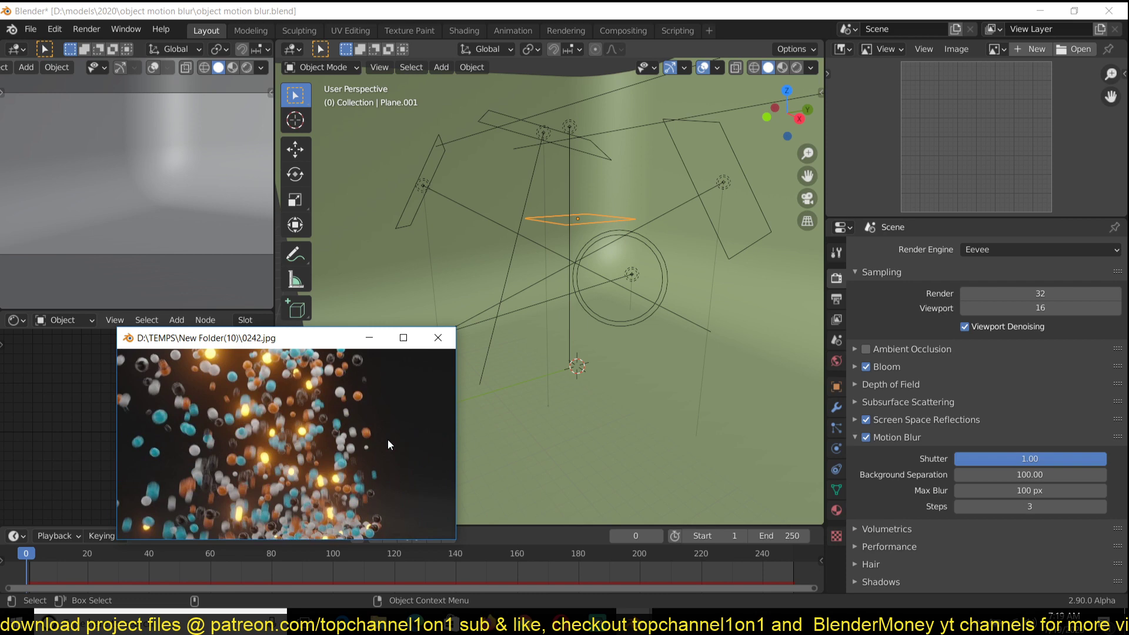
# Select Light.003 and briefly play, then stop, the particle animation.
pyautogui.click(566, 142)
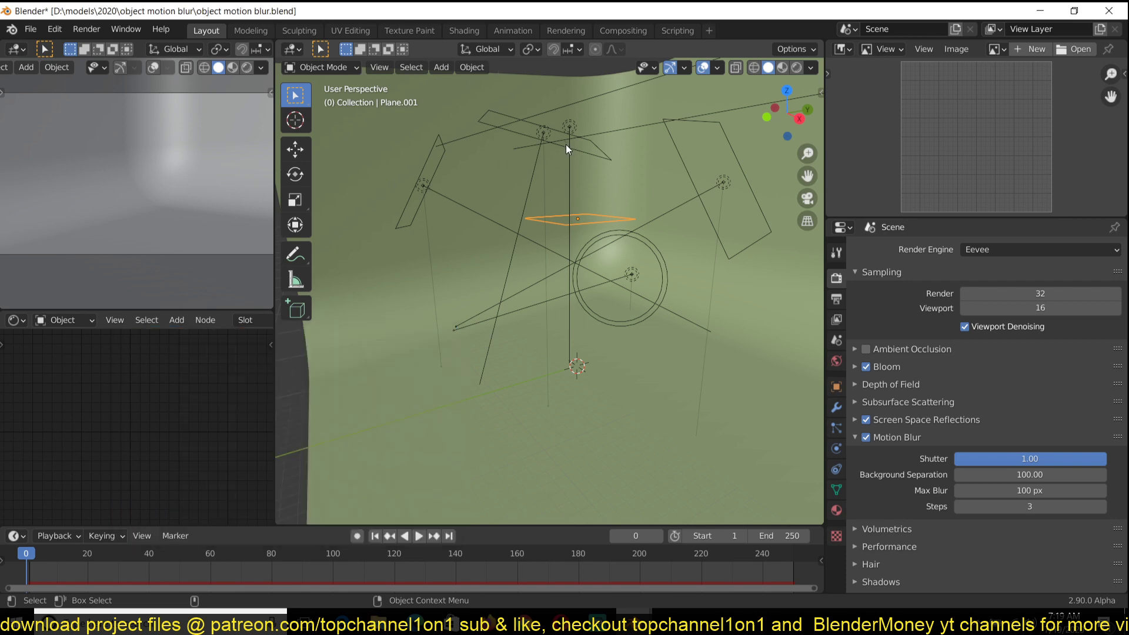
pyautogui.scroll(-5, 580, 235)
pyautogui.scroll(6, 622, 287)
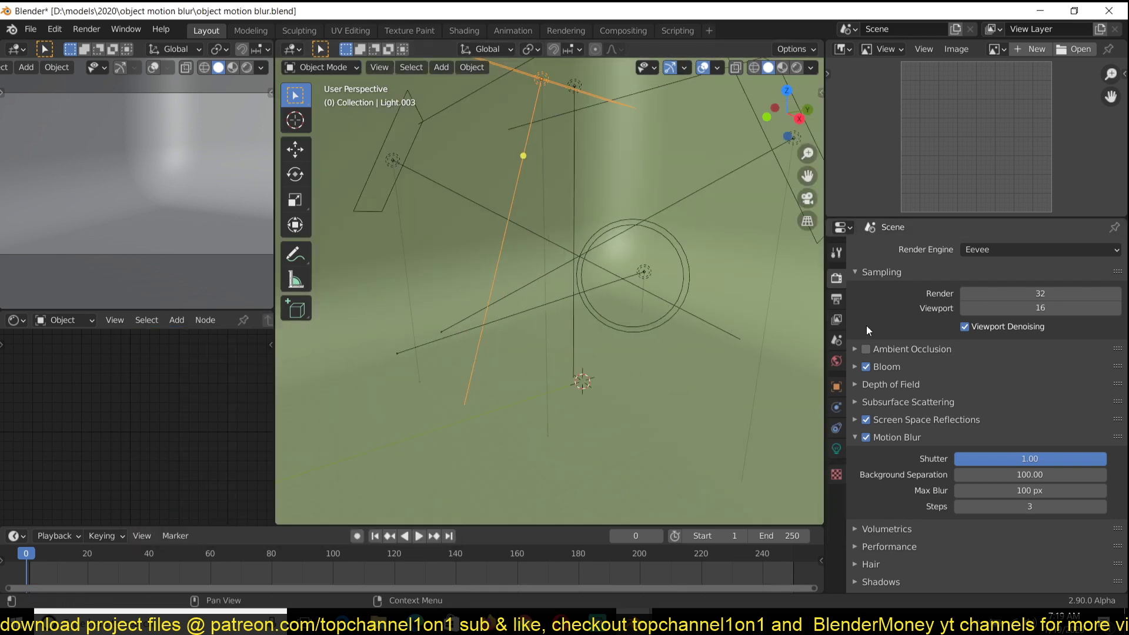
pyautogui.scroll(2, 511, 224)
pyautogui.scroll(-4, 488, 319)
pyautogui.press('space')
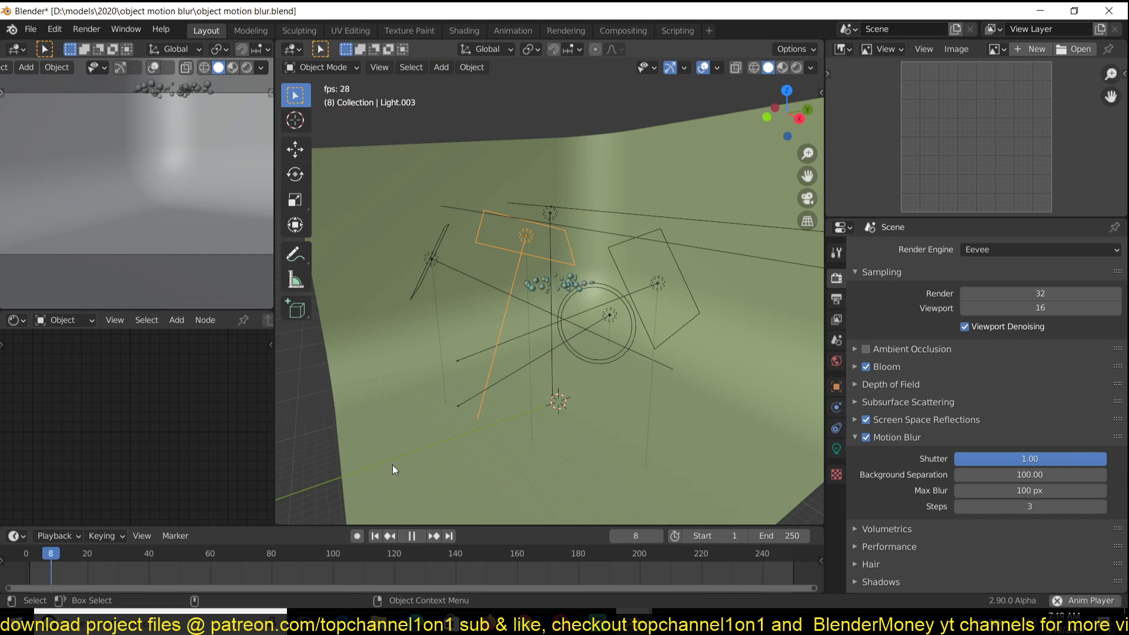
pyautogui.press('space')
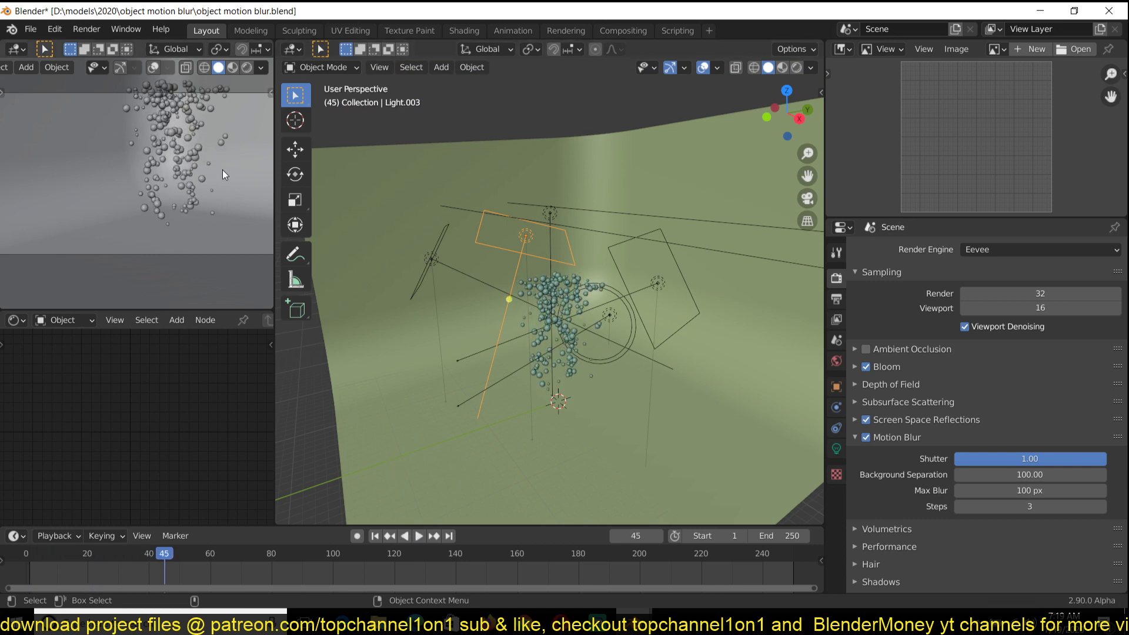
# Show the left viewport in Material Preview through the camera and play to frame 56.
pyautogui.click(235, 67)
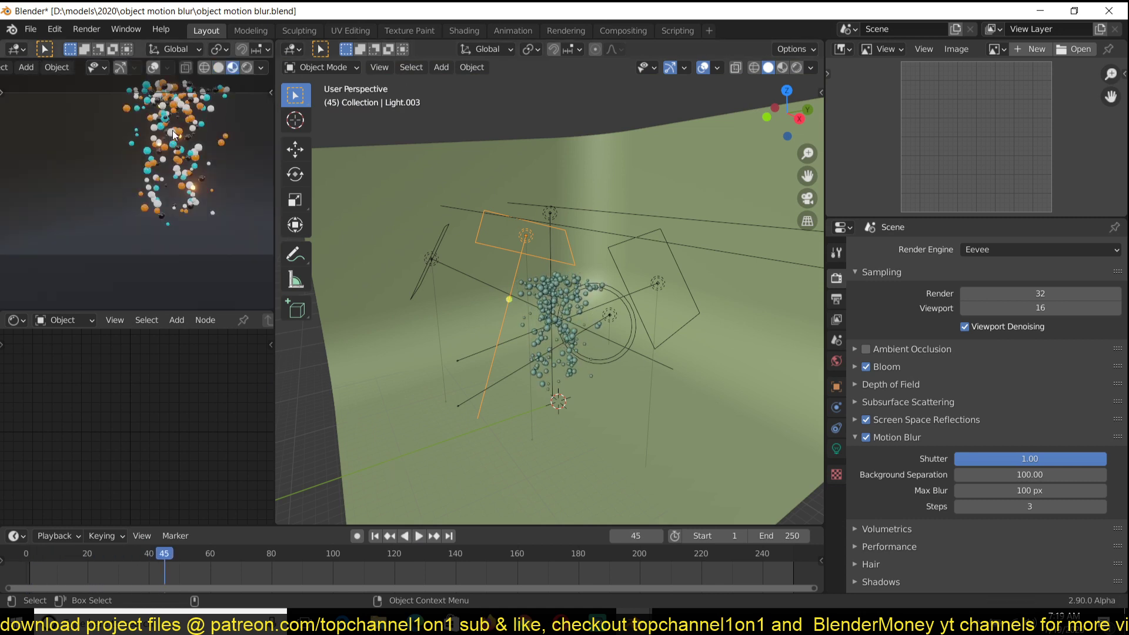
pyautogui.press('KP_0')
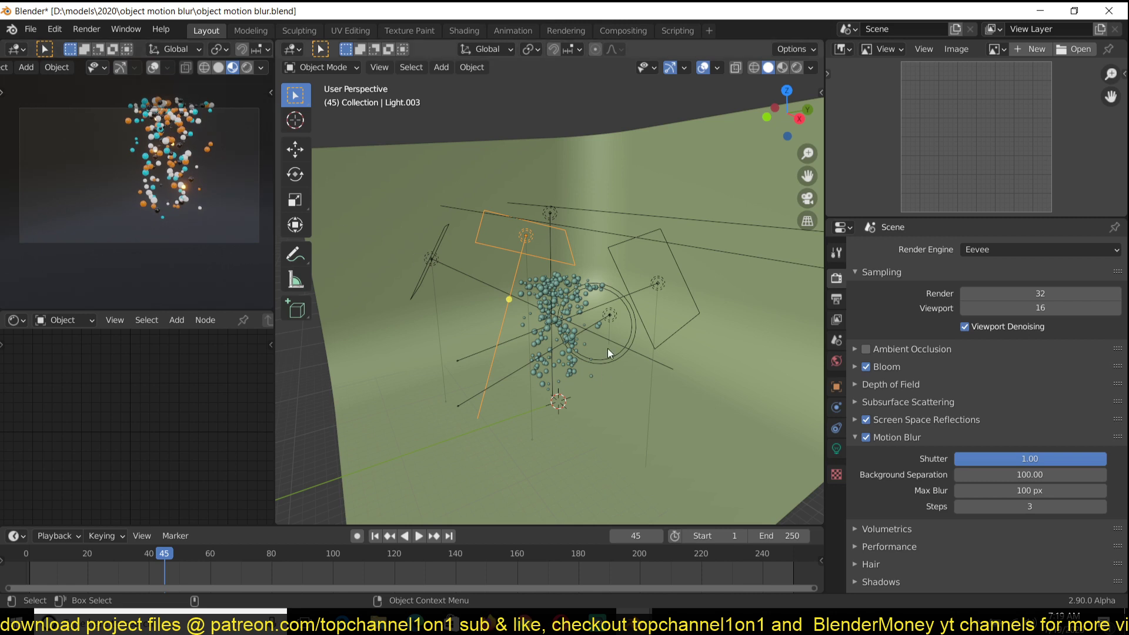
pyautogui.press('space')
pyautogui.press('space')
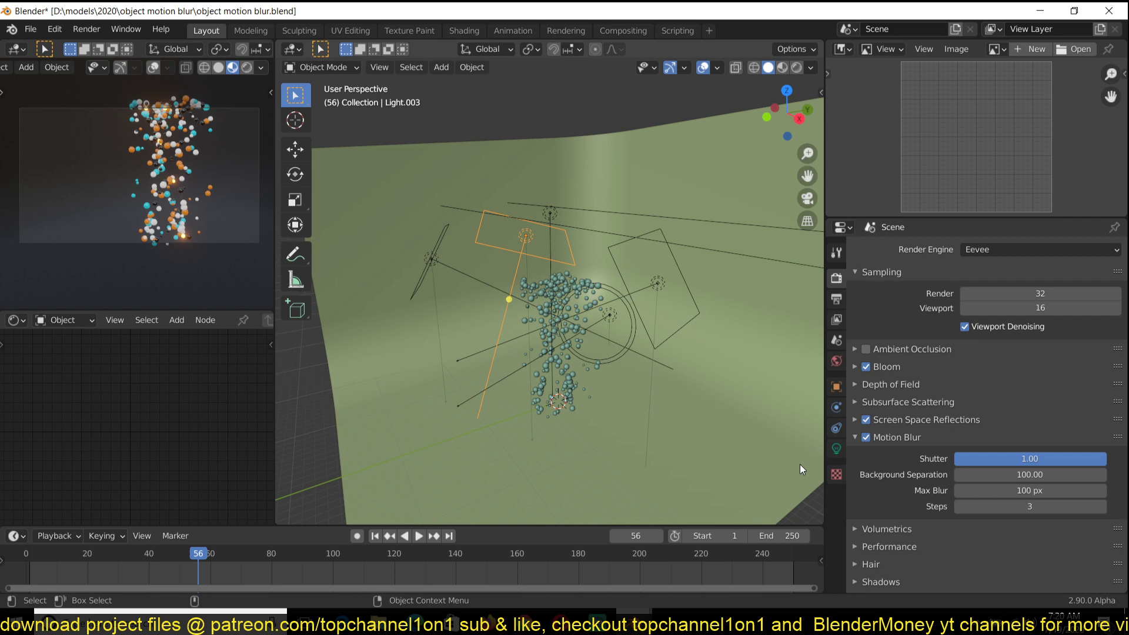
# Set the motion blur shutter to 0.01, save, and render a still of frame 56.
pyautogui.write('0.01')
pyautogui.press('Return')
pyautogui.hotkey('ctrl', 's')
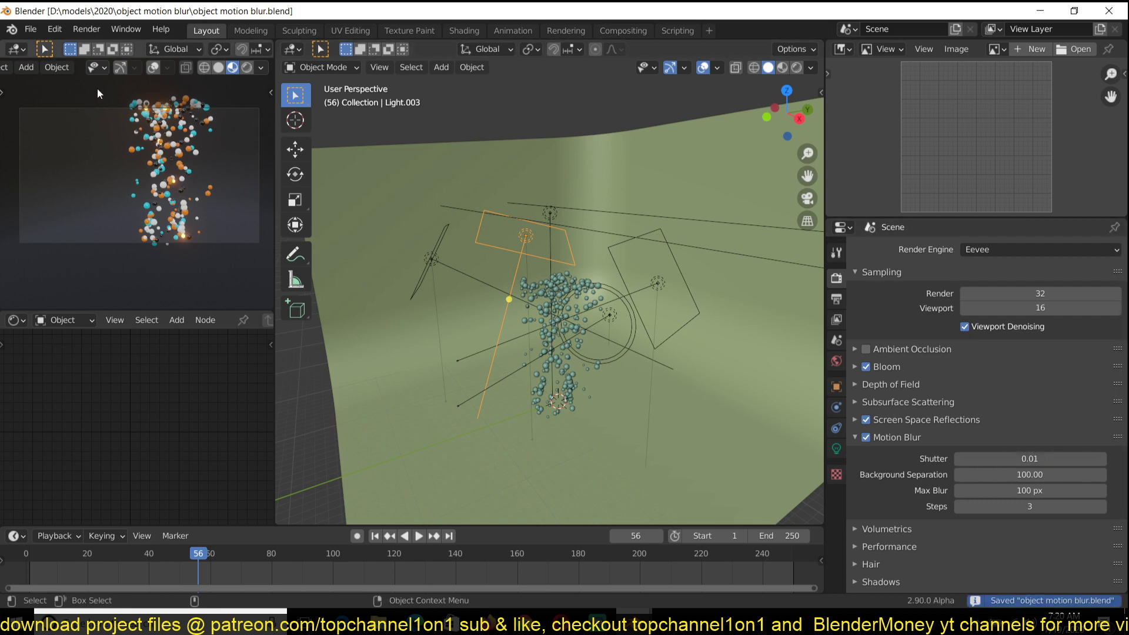
pyautogui.click(94, 29)
pyautogui.click(125, 48)
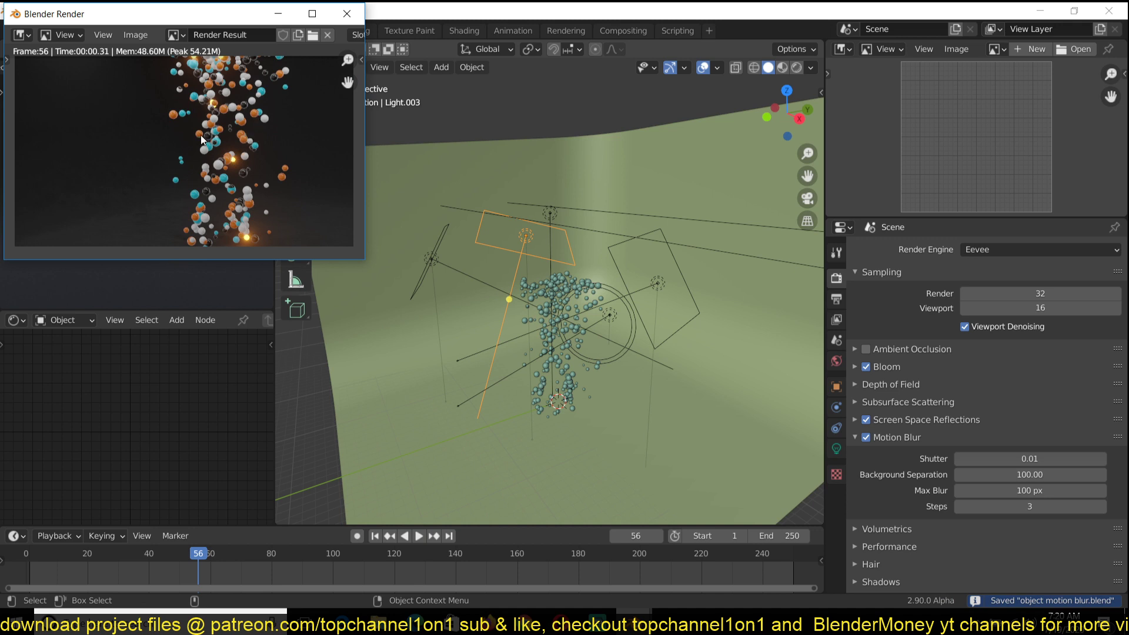
# Raise the shutter back to 1.00 and render frame 56 again.
pyautogui.press('Escape')
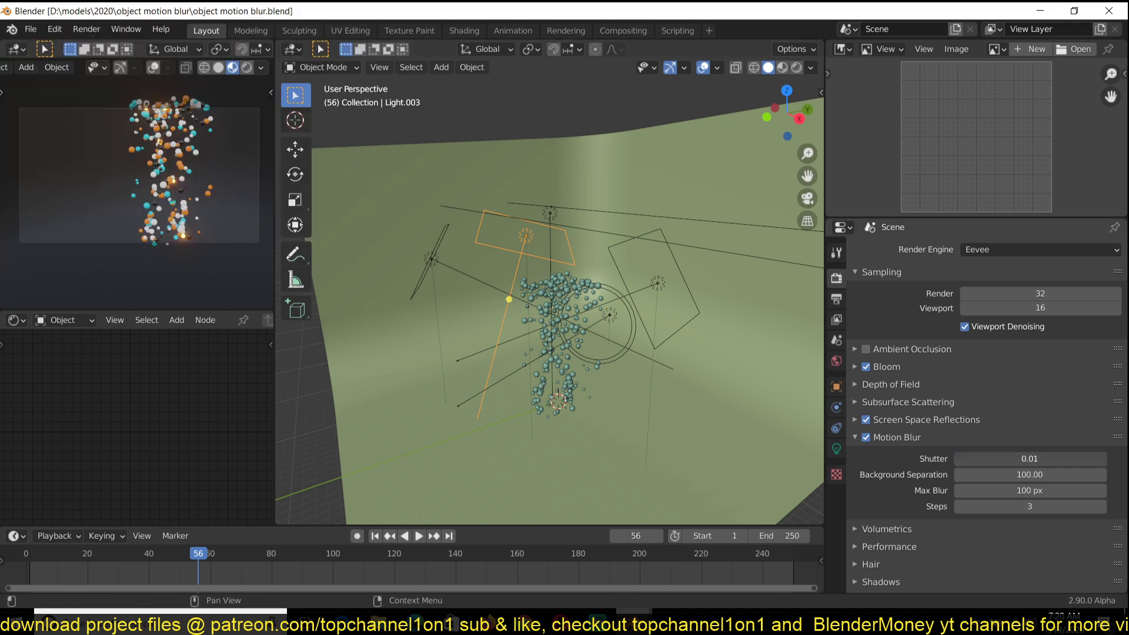
pyautogui.moveTo(971, 459); pyautogui.dragTo(1106, 459)
pyautogui.click(82, 29)
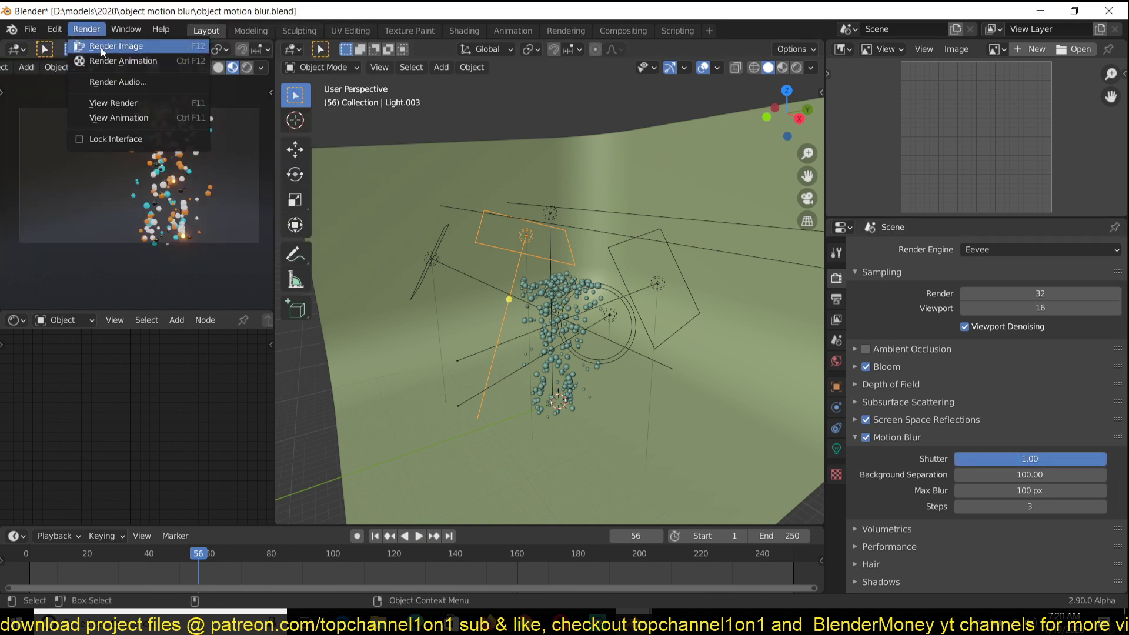
pyautogui.click(101, 47)
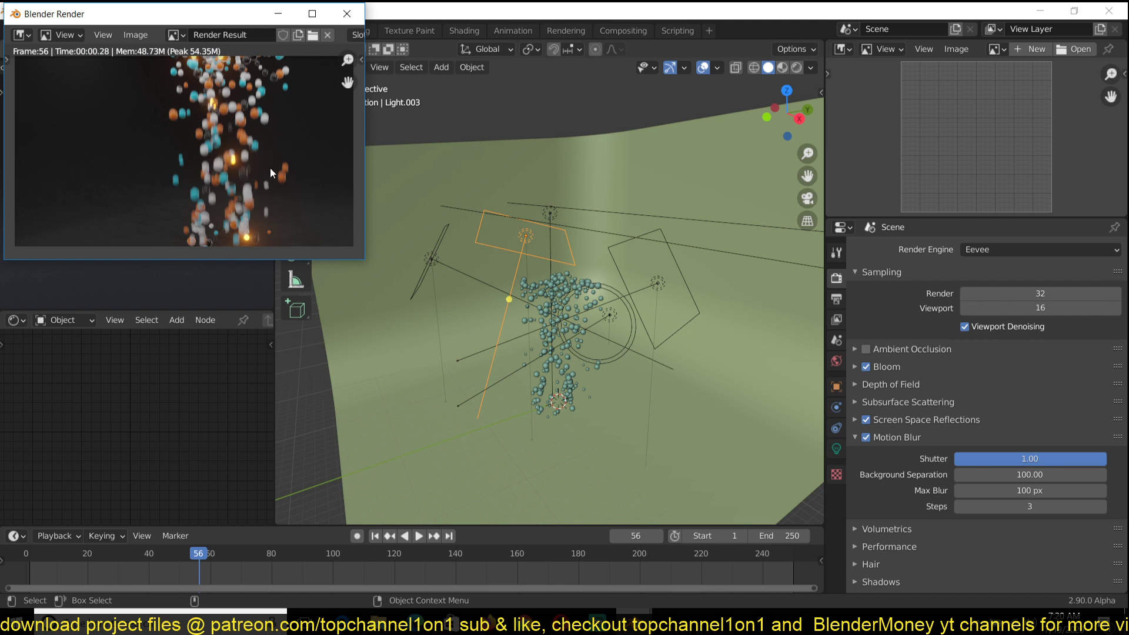
pyautogui.click(895, 468)
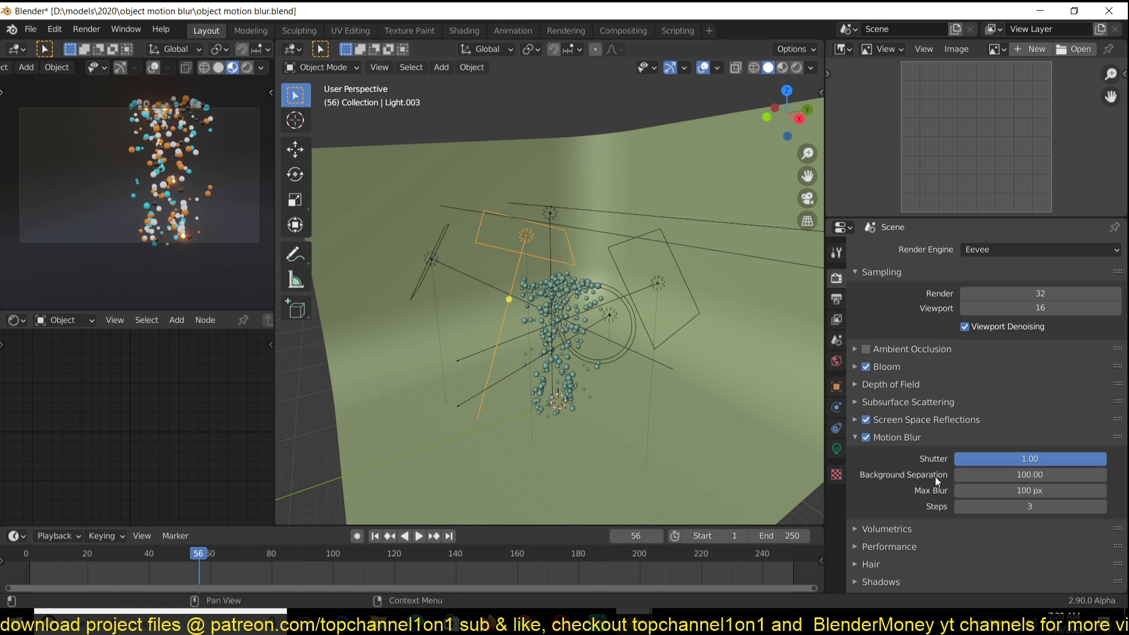
# Render another still of frame 56 at shutter 1.00.
pyautogui.click(111, 28)
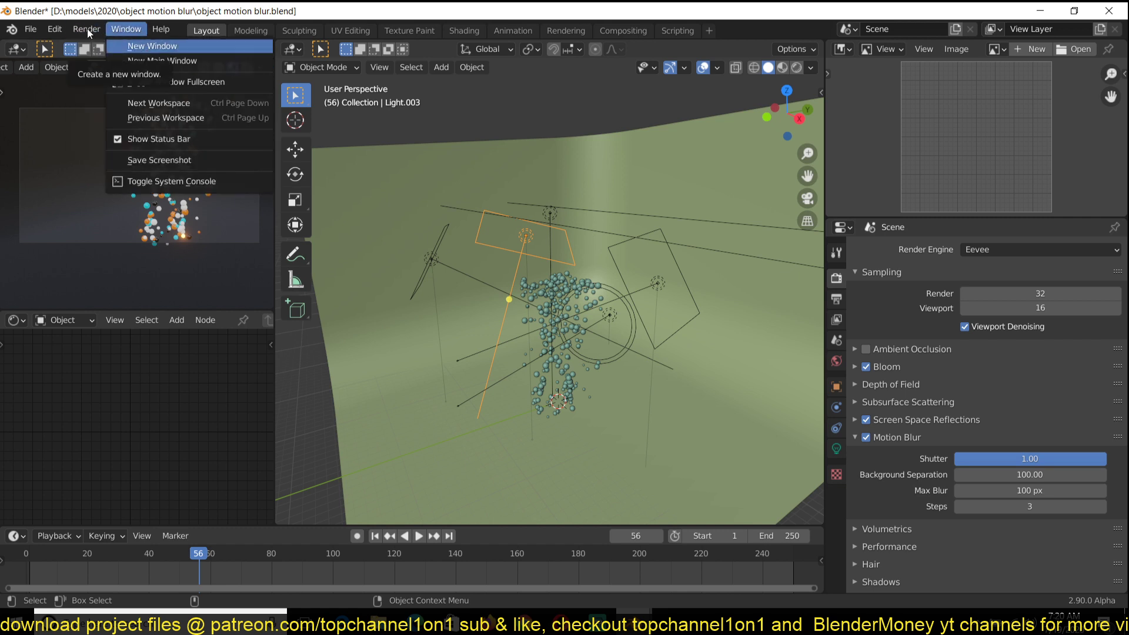
pyautogui.moveTo(87, 27)
pyautogui.click(101, 45)
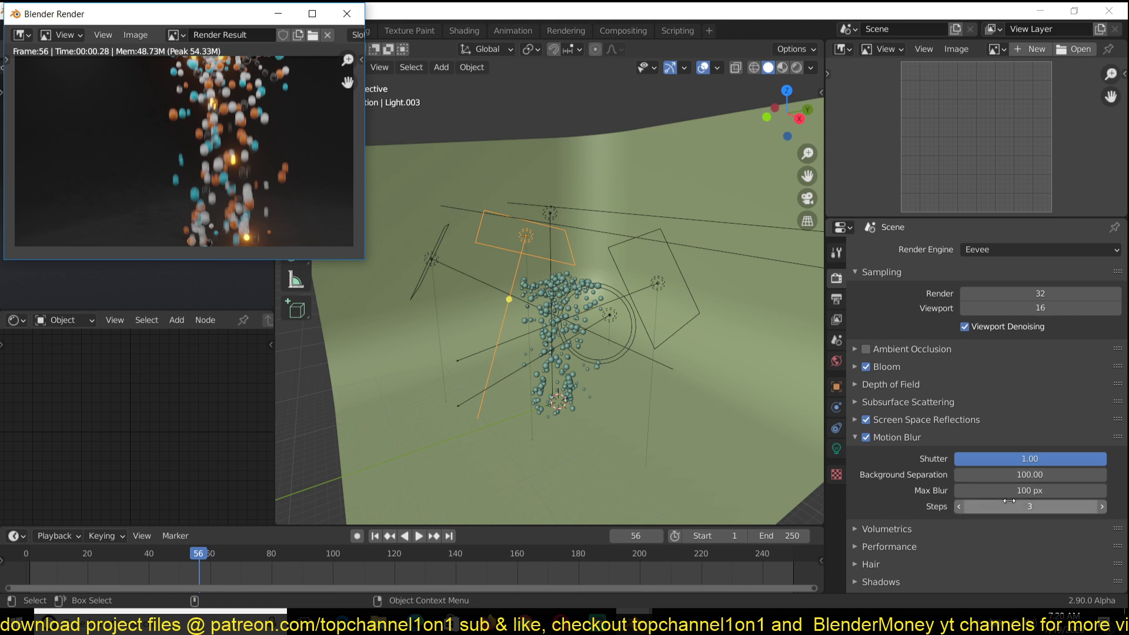
# Set the motion blur max blur to 200 px and render a still again.
pyautogui.click(1033, 498)
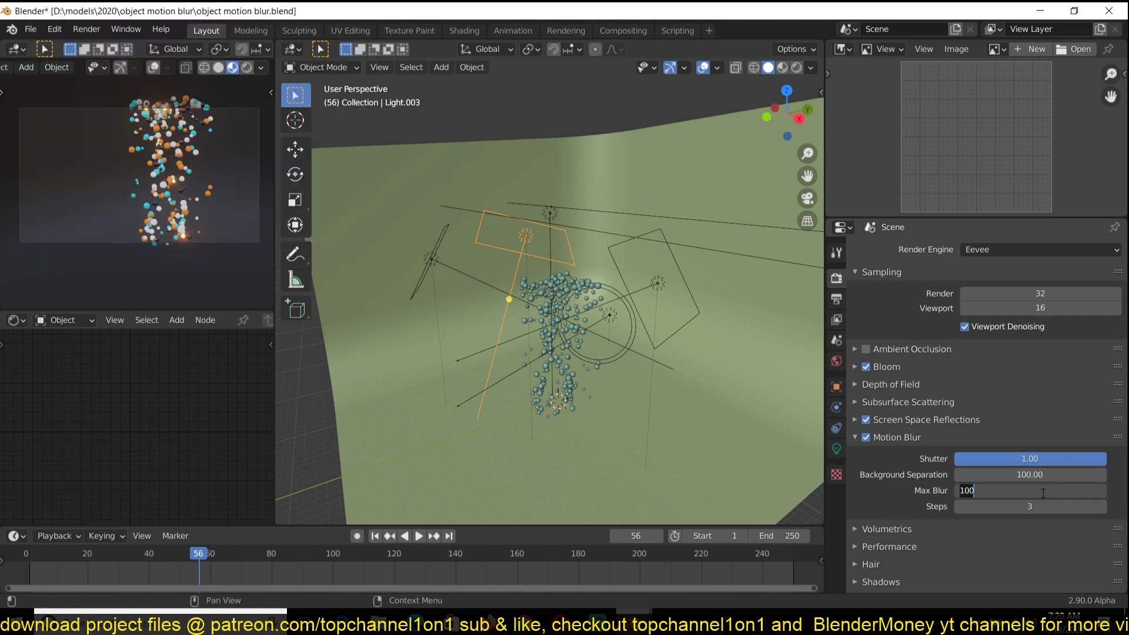
pyautogui.write('200')
pyautogui.press('Return')
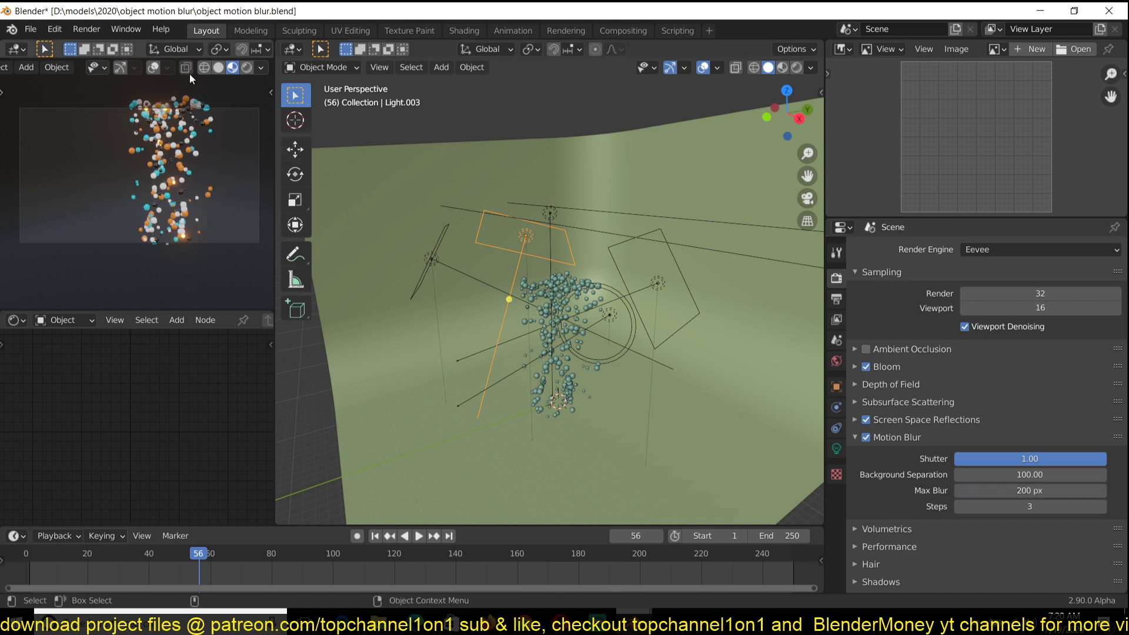
pyautogui.click(77, 30)
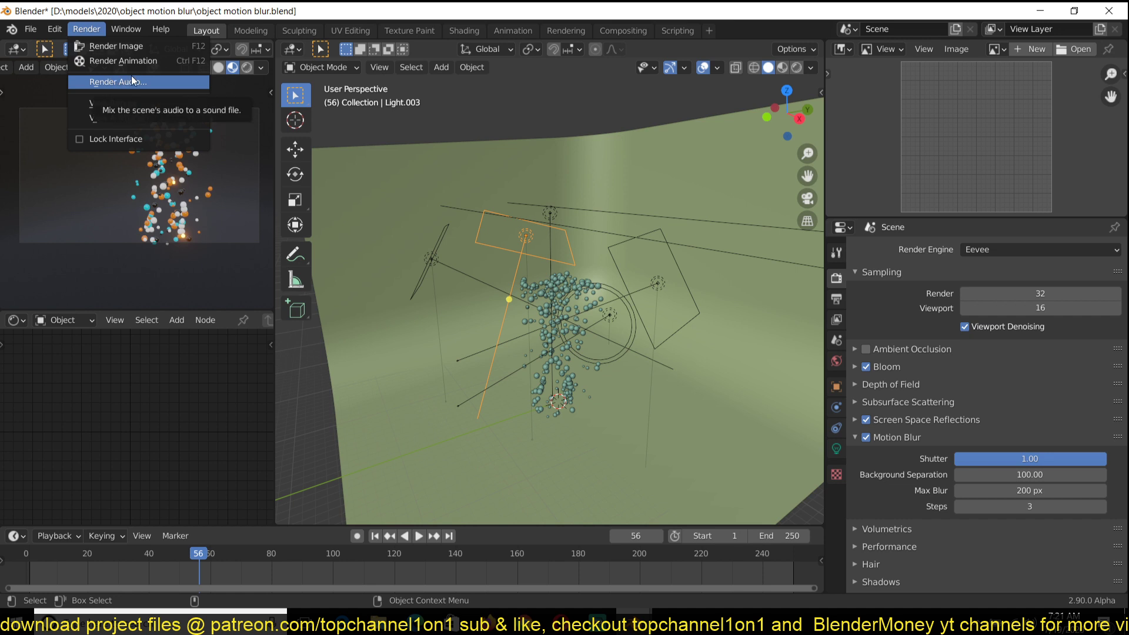
pyautogui.click(104, 27)
pyautogui.click(99, 30)
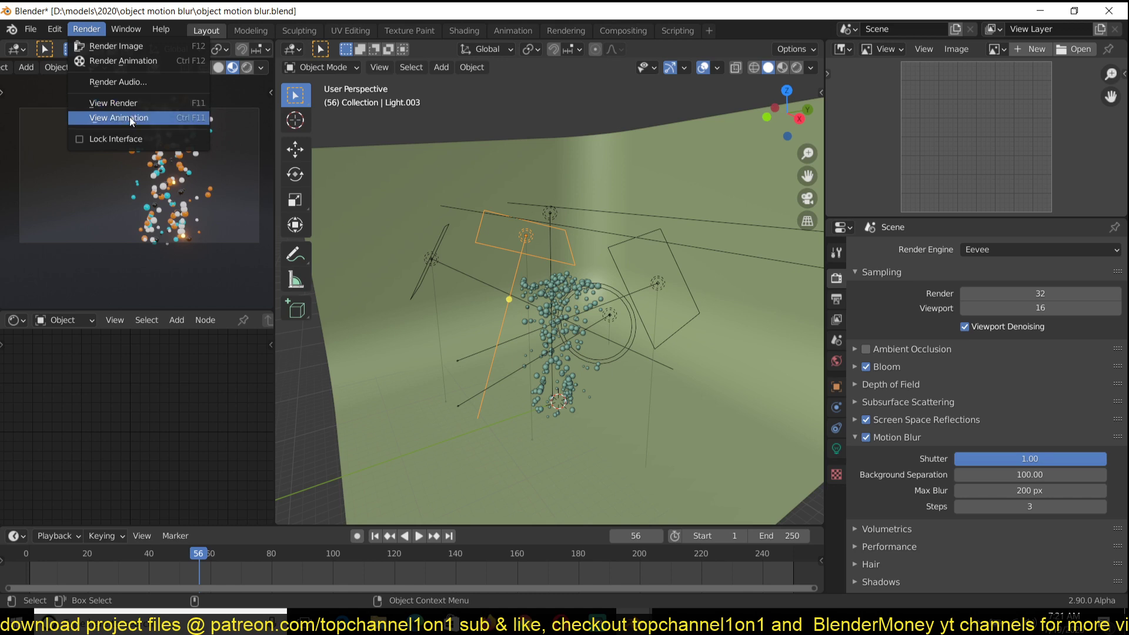
pyautogui.click(96, 30)
pyautogui.click(101, 43)
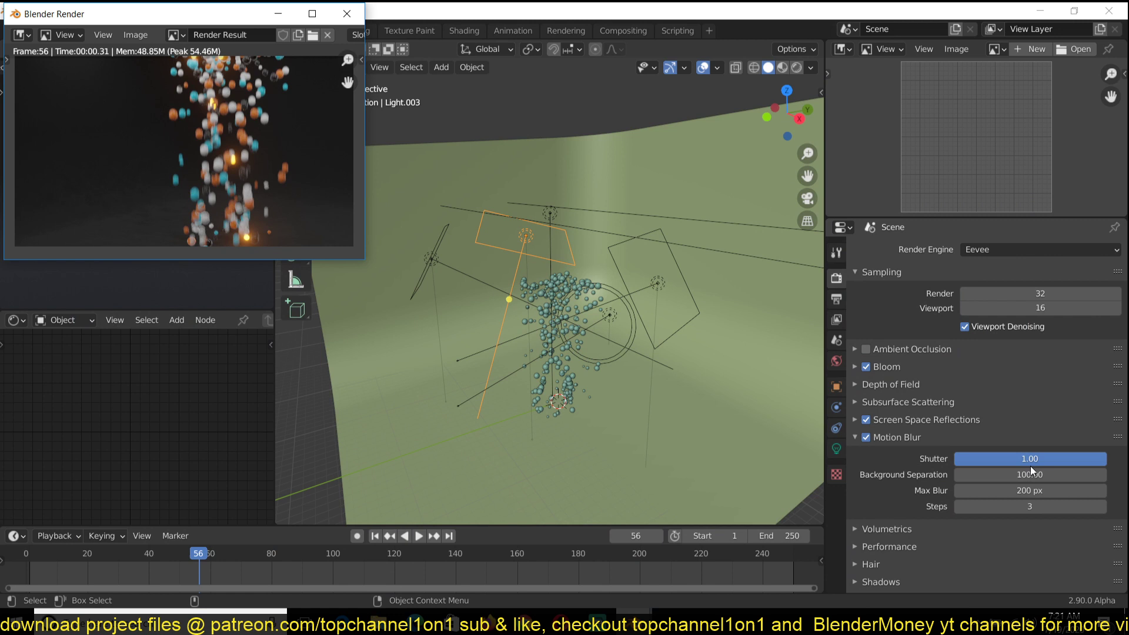
# Set the motion blur shutter to 5 and test-render frame 57.
pyautogui.click(996, 459)
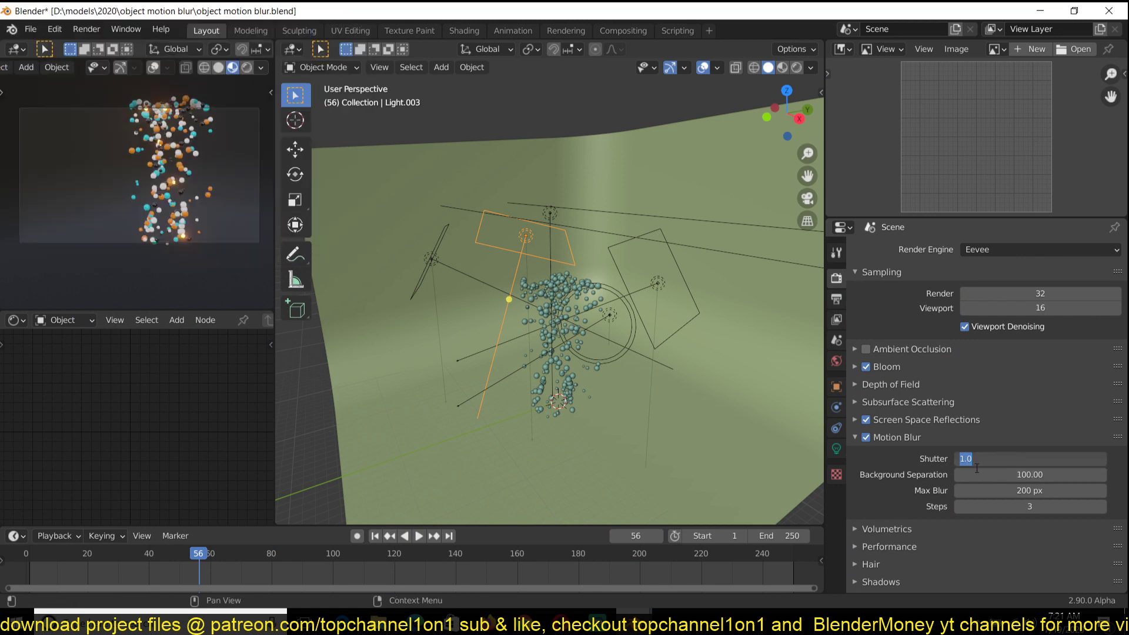
pyautogui.write('5')
pyautogui.press('Return')
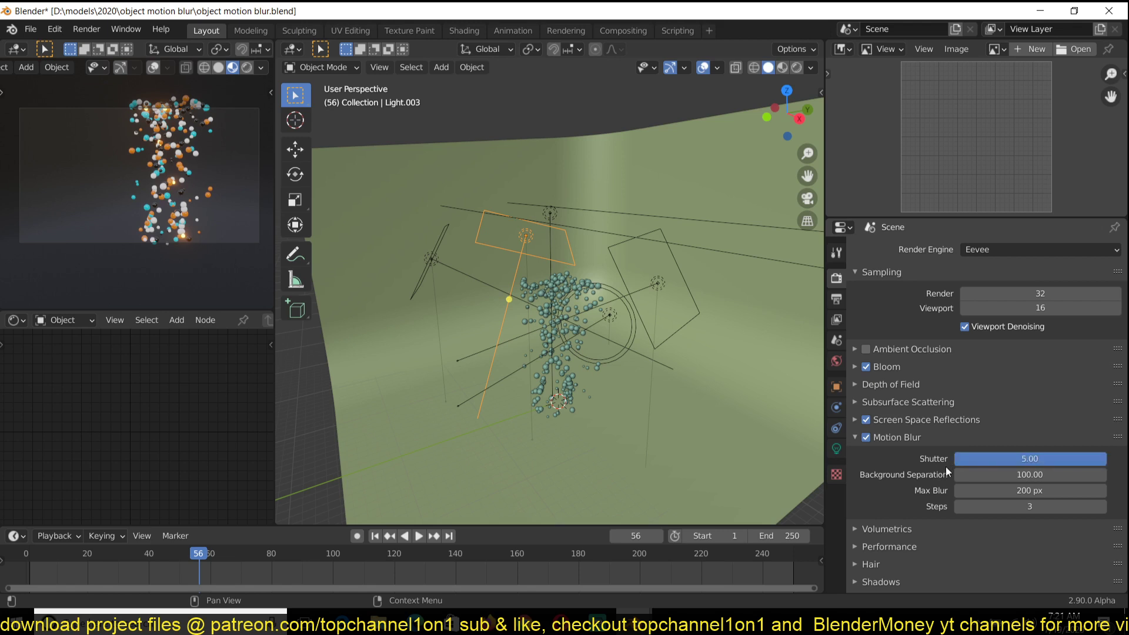
pyautogui.click(87, 29)
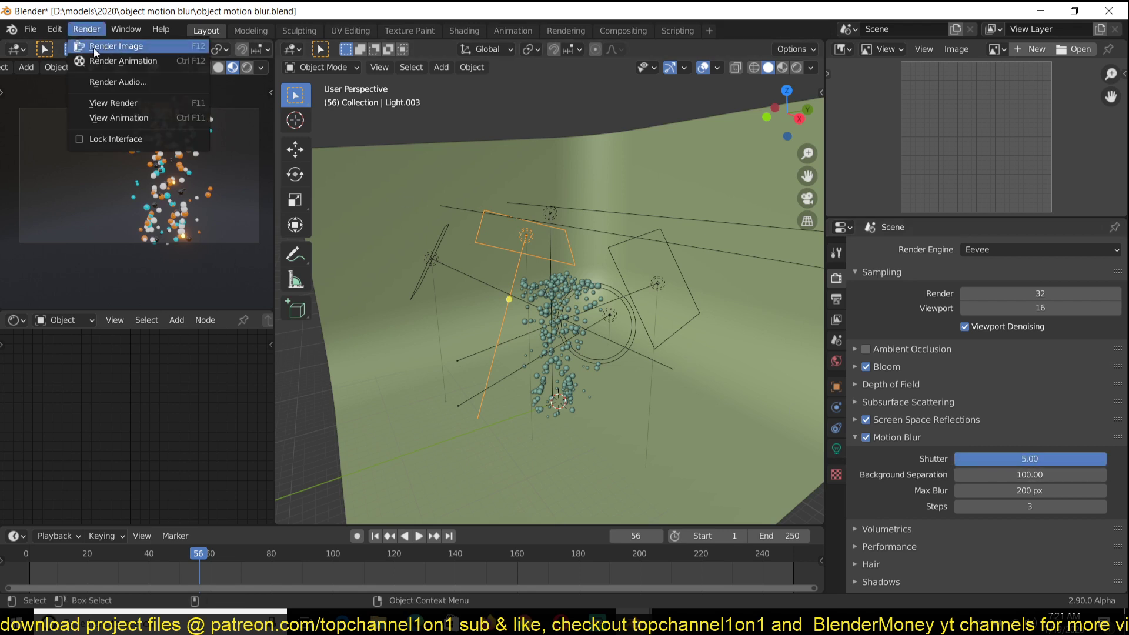
pyautogui.click(94, 49)
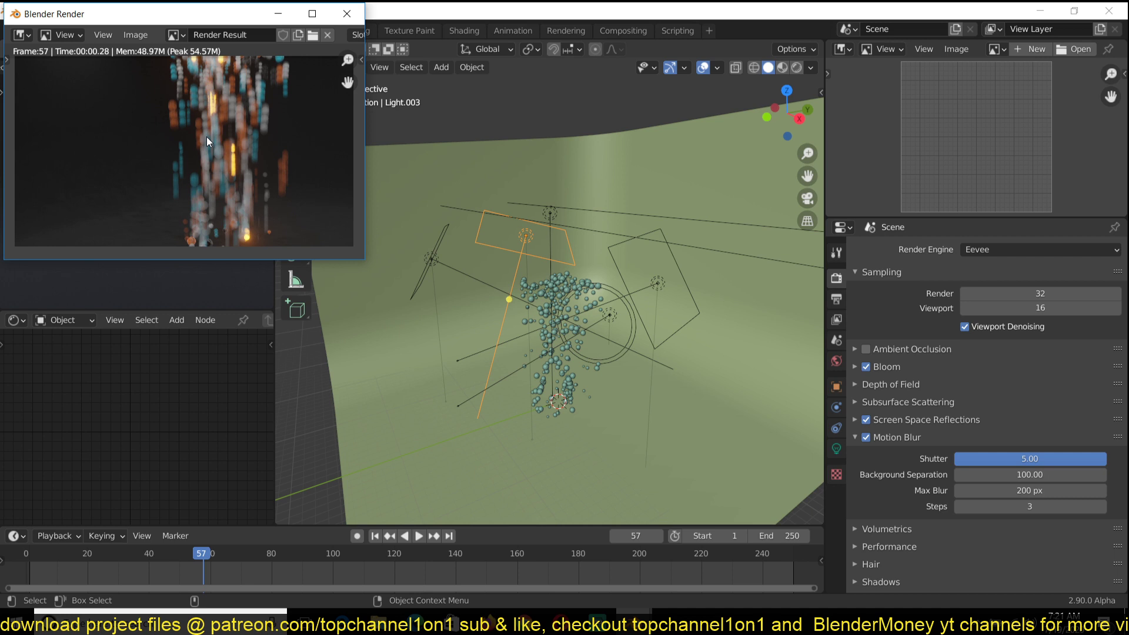
# Enlarge the render to inspect the streaks, then raise blur steps from 3 to 9.
pyautogui.scroll(2, 175, 101)
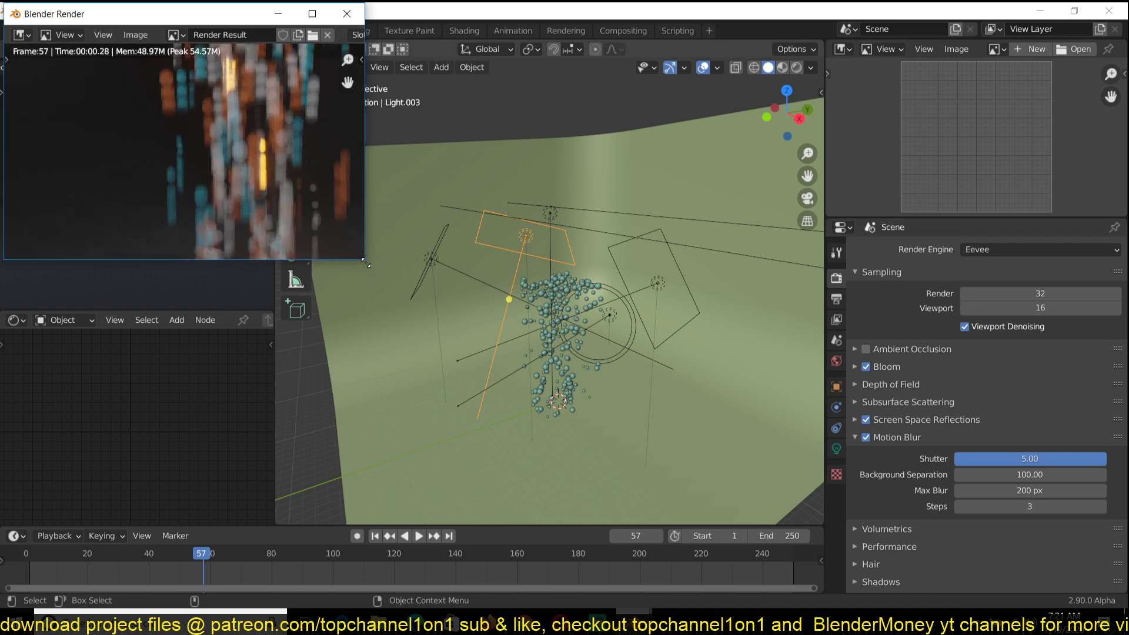
pyautogui.moveTo(365, 259); pyautogui.dragTo(460, 399)
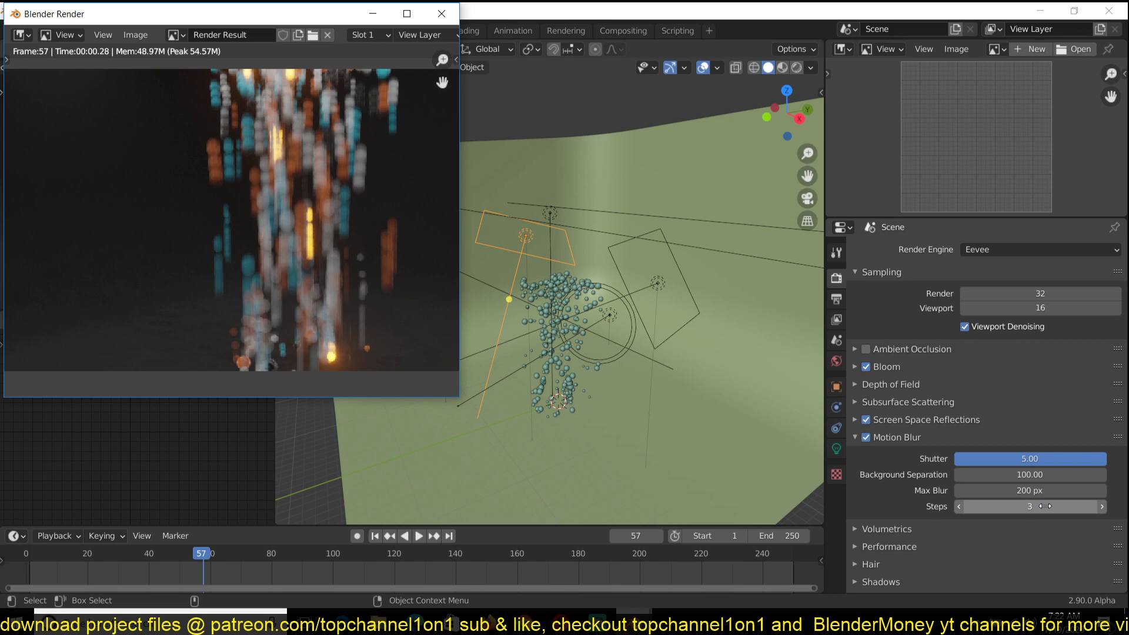
pyautogui.moveTo(1045, 506); pyautogui.dragTo(1105, 507)
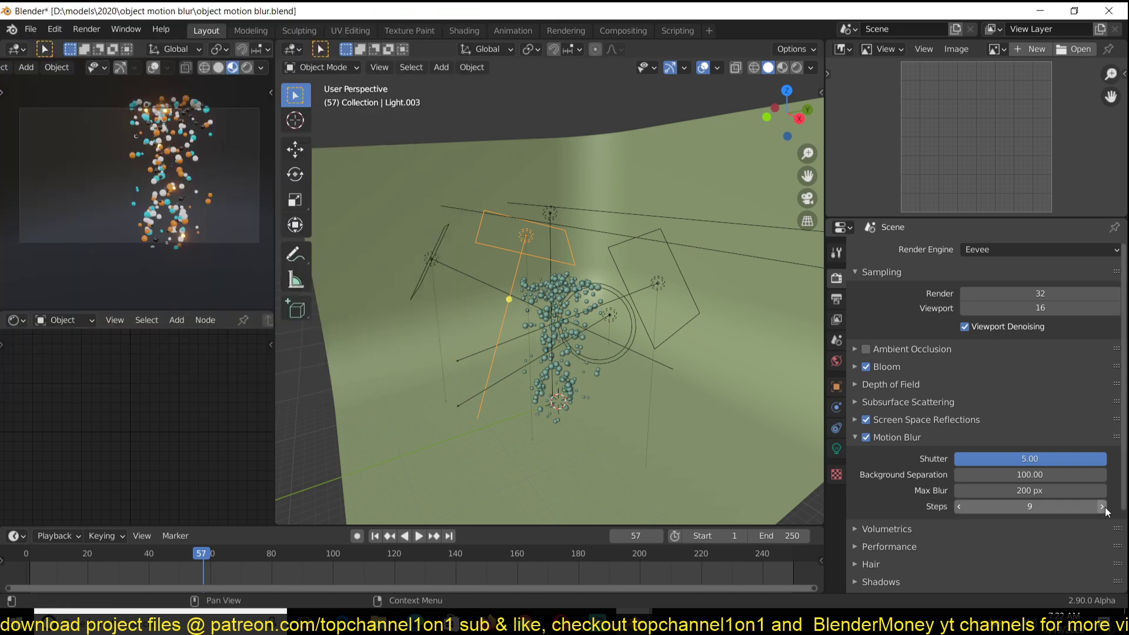
# Bump motion blur steps to 10 and render the animation.
pyautogui.click(1104, 507)
pyautogui.click(85, 29)
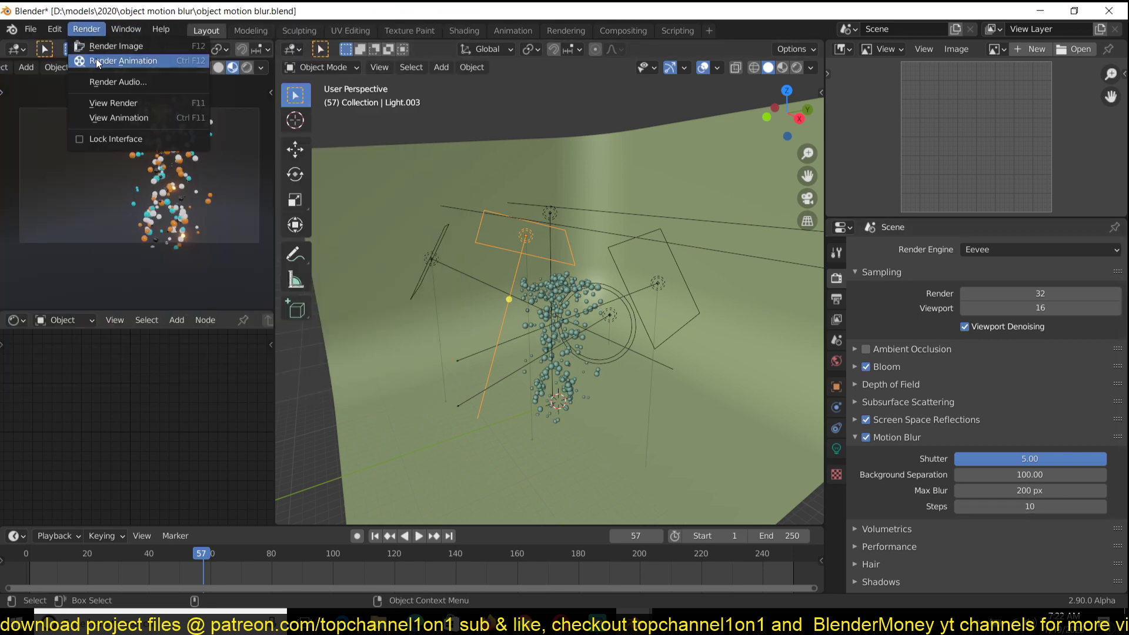
pyautogui.click(96, 61)
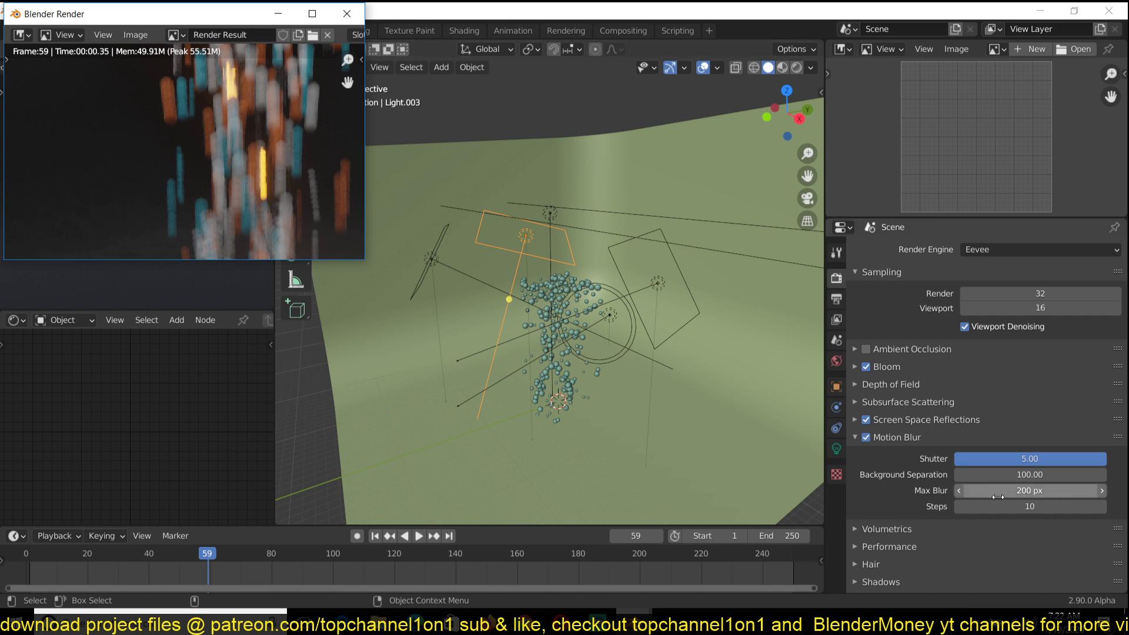
# Set motion blur steps to 24 and render the animation again.
pyautogui.click(1015, 508)
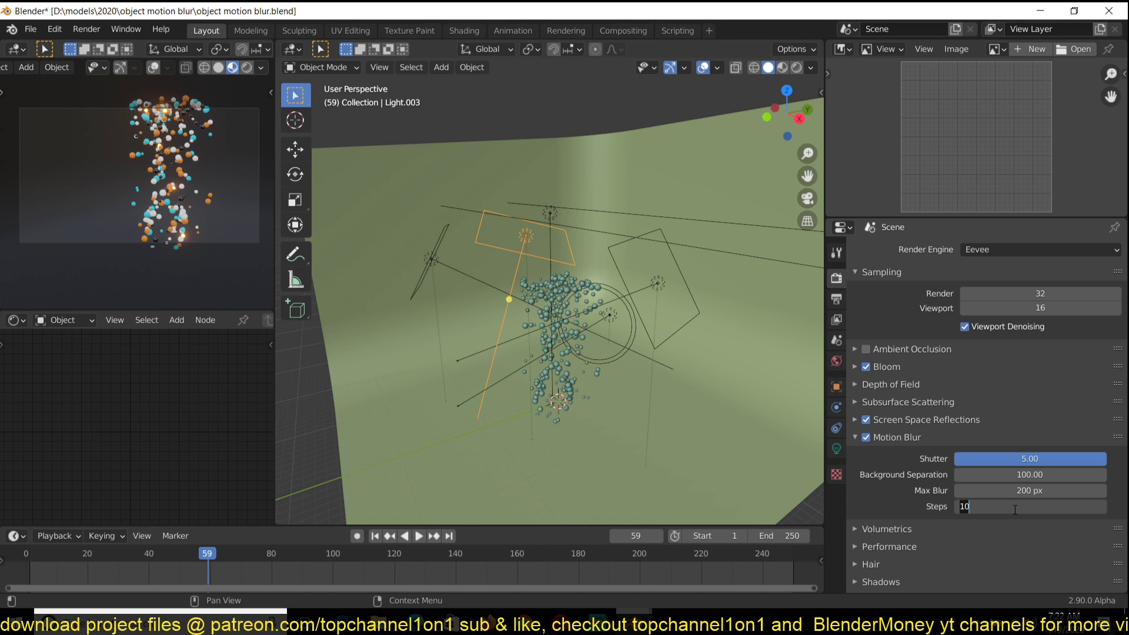
pyautogui.write('24')
pyautogui.press('Return')
pyautogui.click(73, 29)
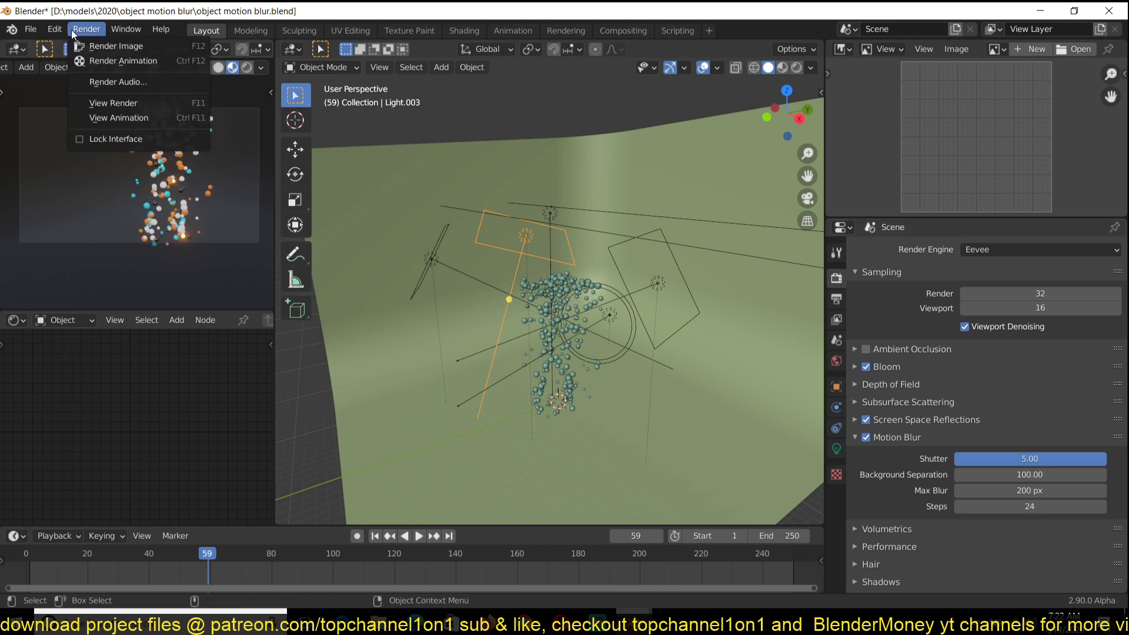
pyautogui.click(124, 61)
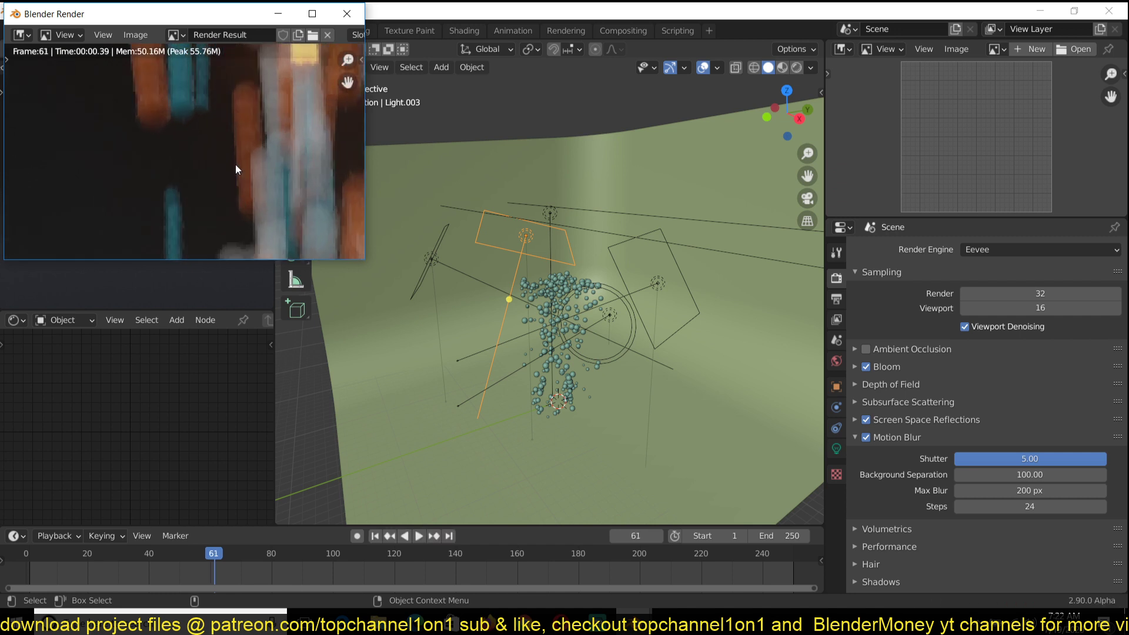
# Set the shutter to 3 and render a test still.
pyautogui.scroll(-4, 236, 168)
pyautogui.scroll(4, 236, 168)
pyautogui.scroll(-5, 236, 169)
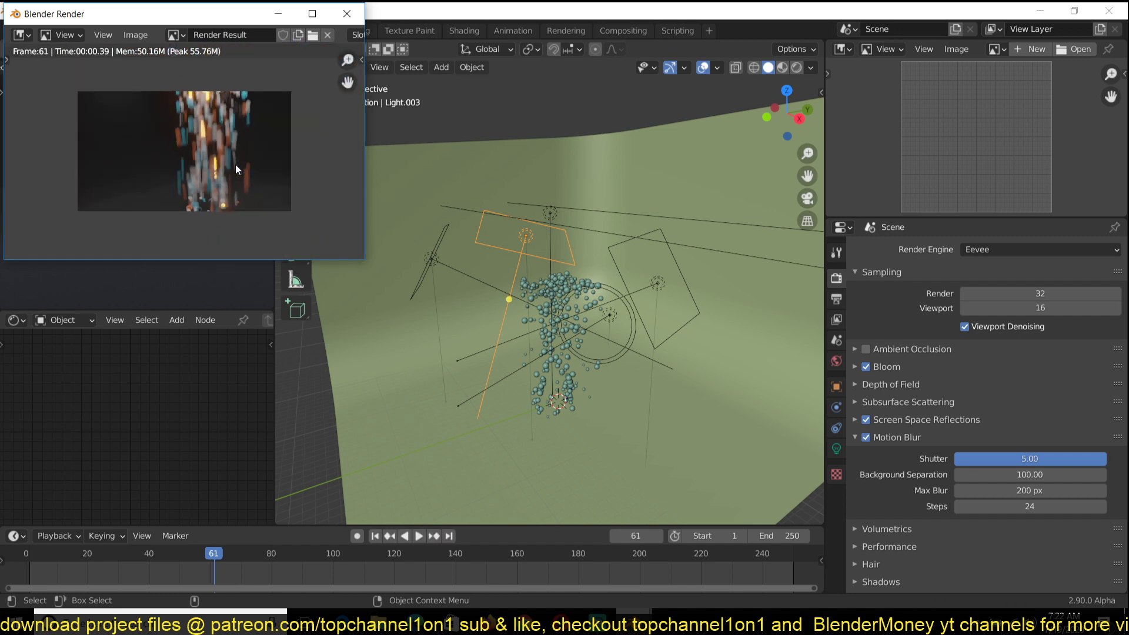
pyautogui.click(1037, 462)
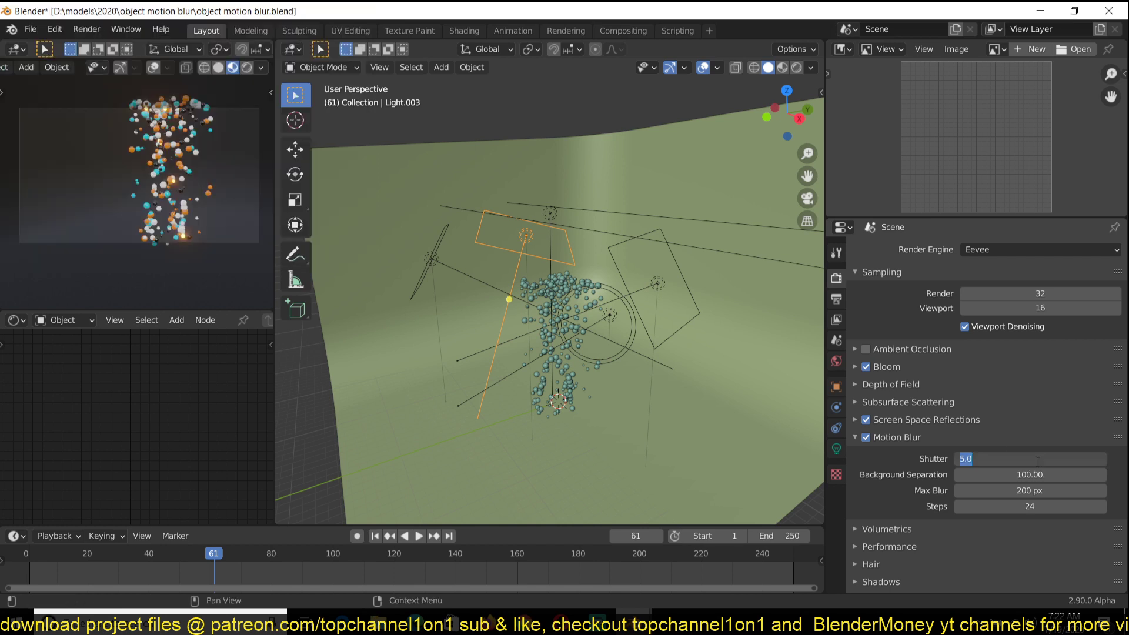
pyautogui.press('Return')
pyautogui.click(86, 29)
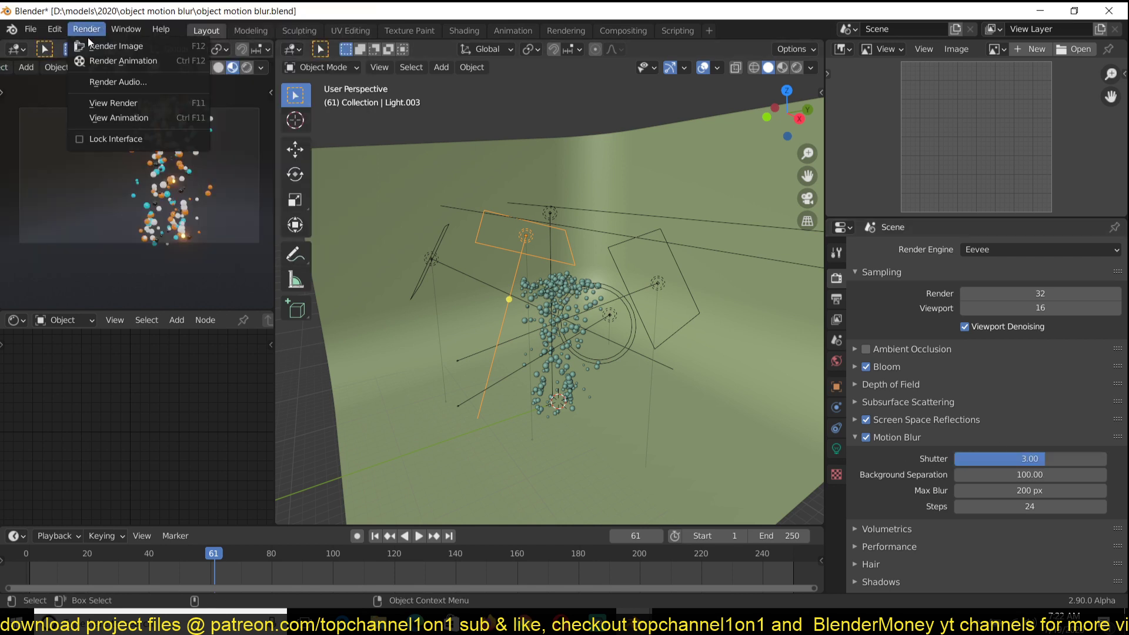
pyautogui.click(108, 46)
# Advance to frame 62, render it as a still, and save the file.
pyautogui.scroll(1, 204, 154)
pyautogui.press('Right')
pyautogui.press('F12')
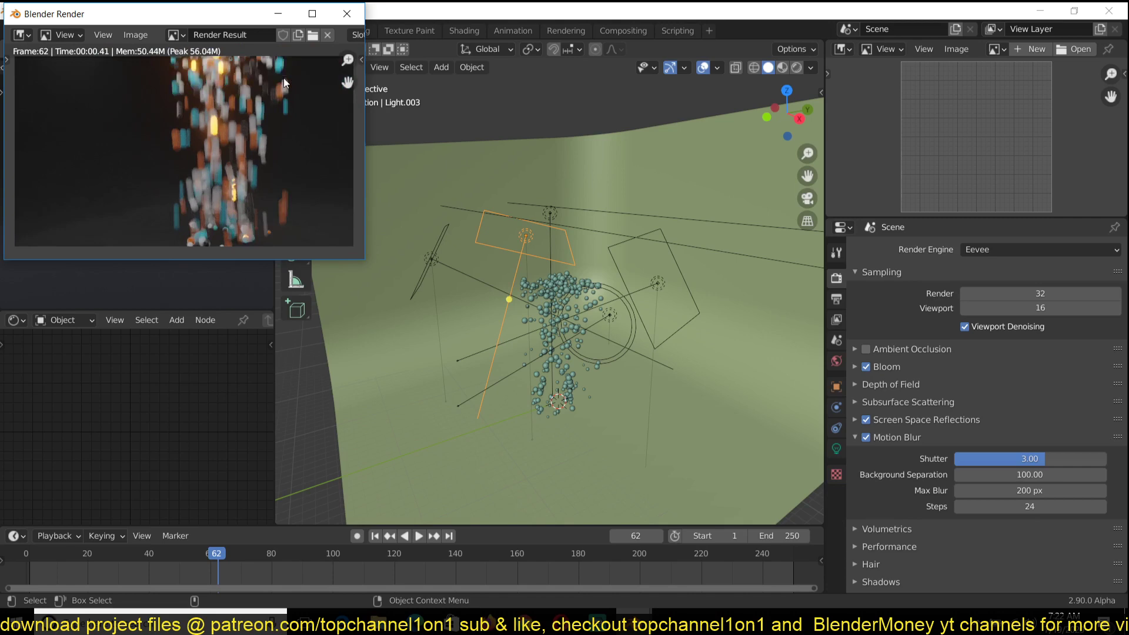
pyautogui.click(369, 40)
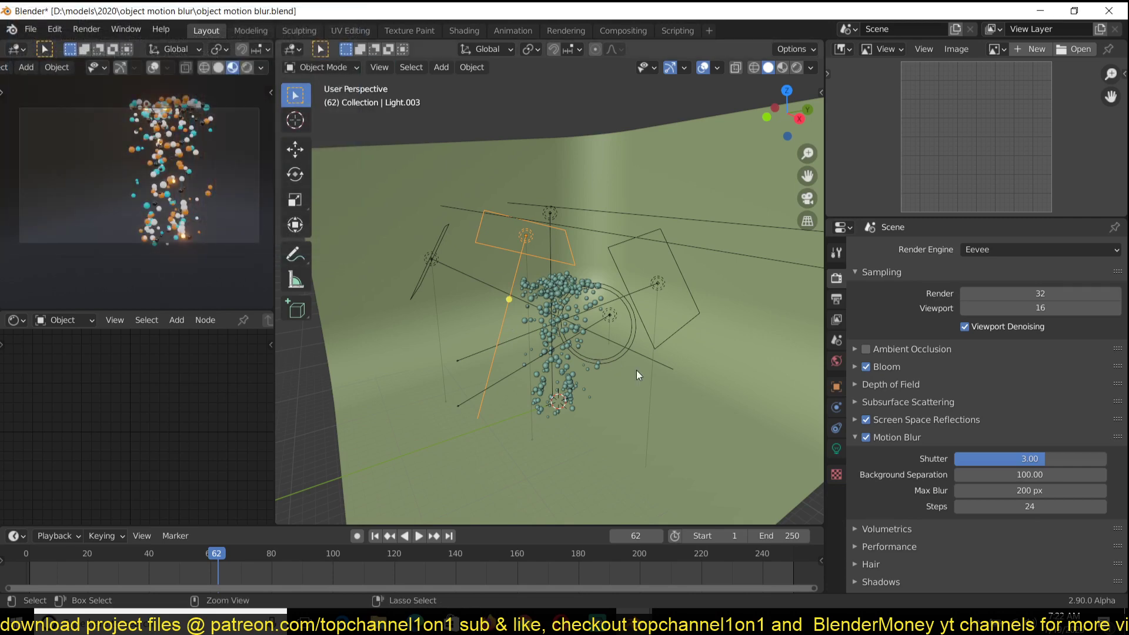
pyautogui.hotkey('ctrl', 's')
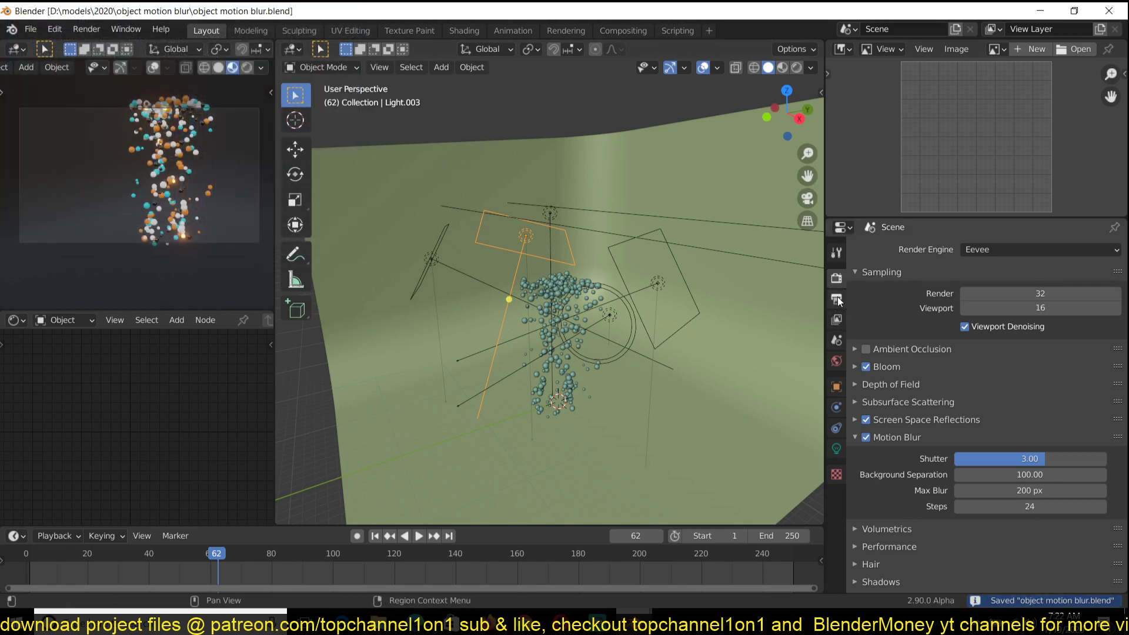
# Set the render output path to a new folder D:\TEMPS\New Folder(11)\ and save.
pyautogui.click(837, 298)
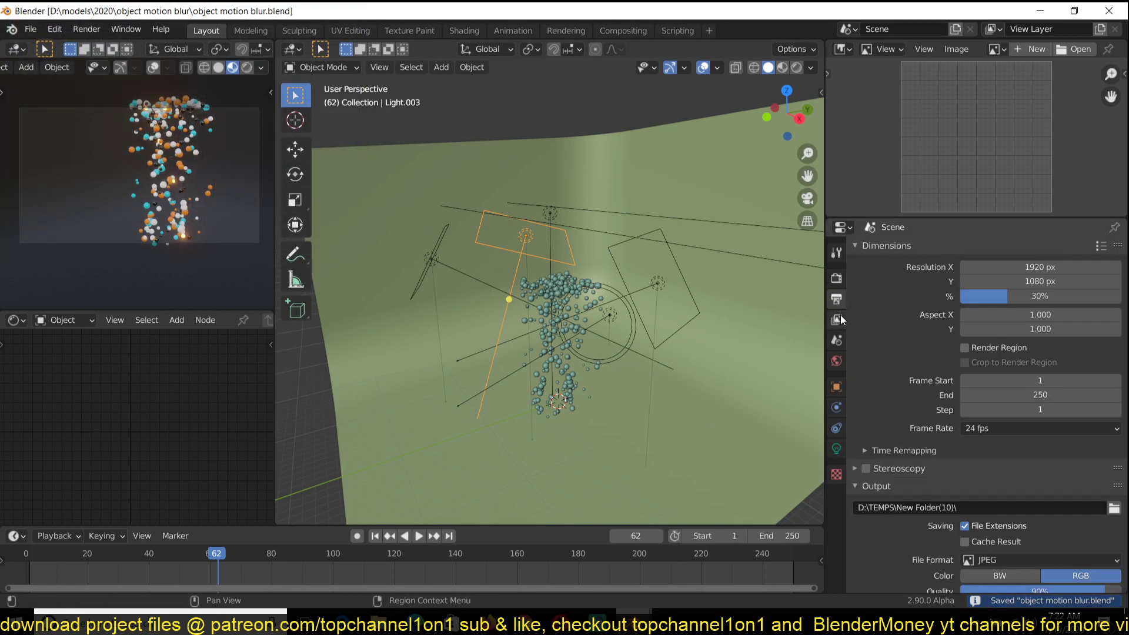
pyautogui.click(1113, 509)
pyautogui.click(423, 132)
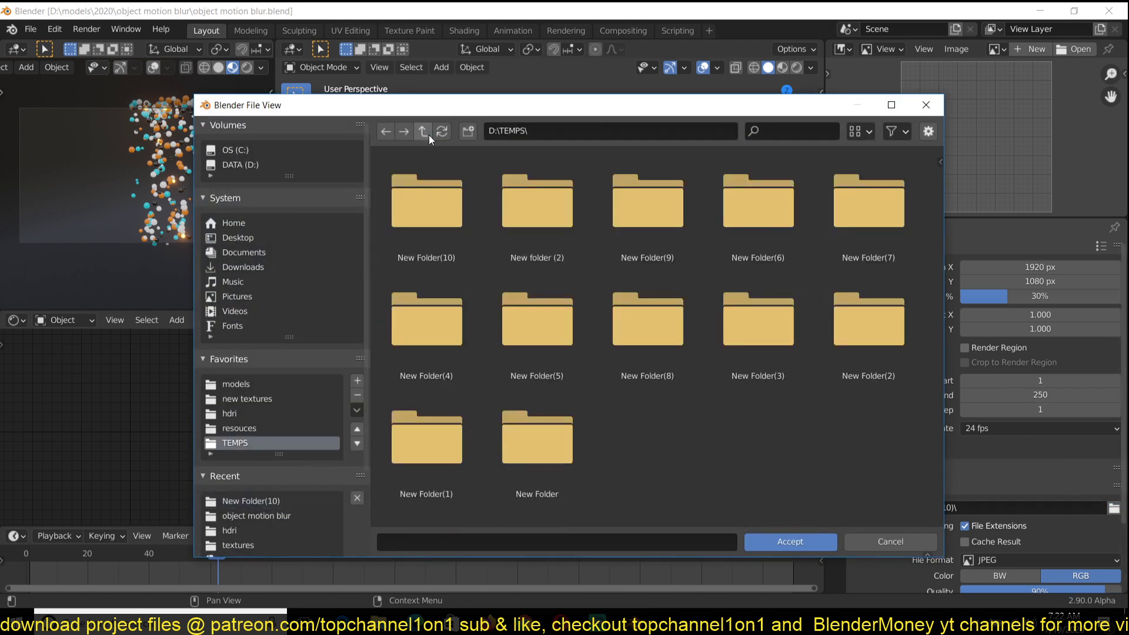
pyautogui.click(469, 132)
pyautogui.press('Return')
pyautogui.doubleClick(457, 213)
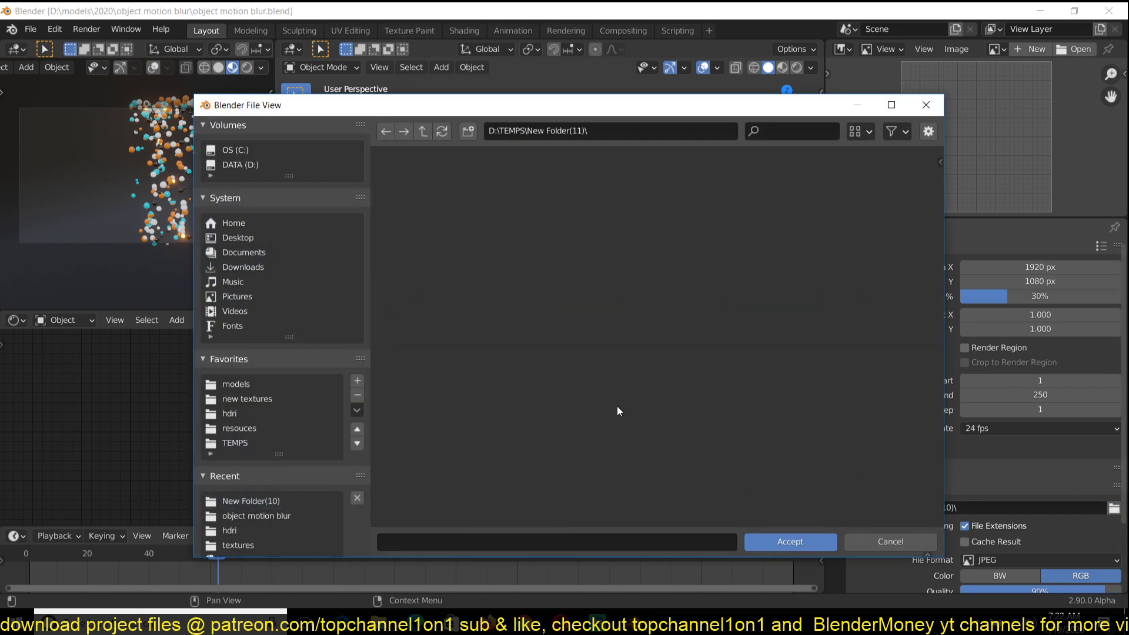
pyautogui.click(786, 538)
pyautogui.hotkey('ctrl', 's')
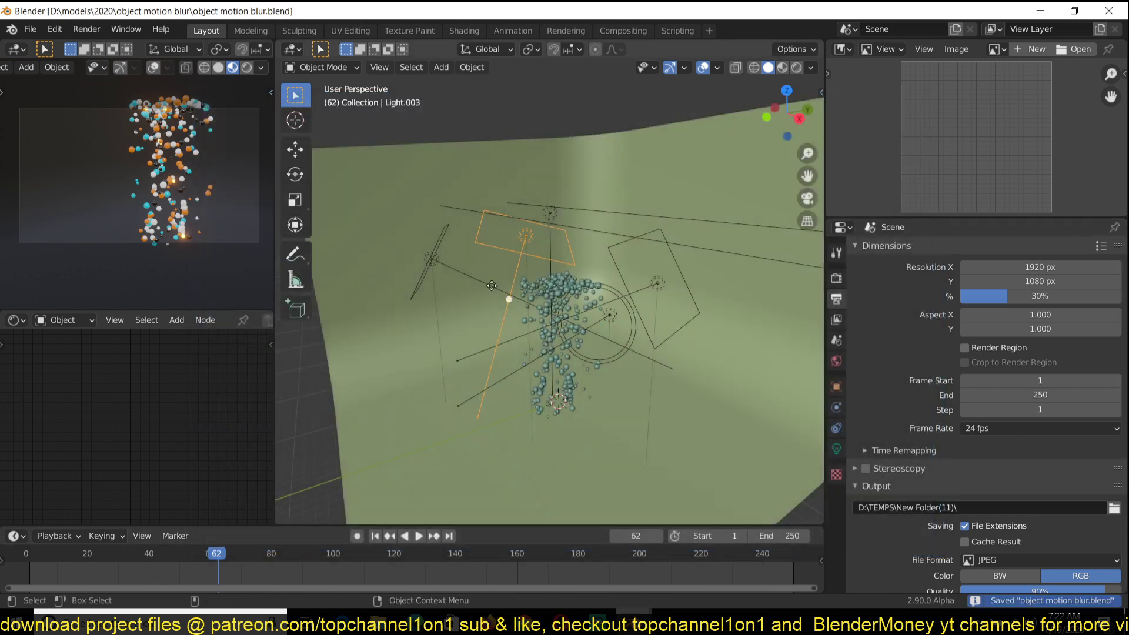
pyautogui.click(86, 29)
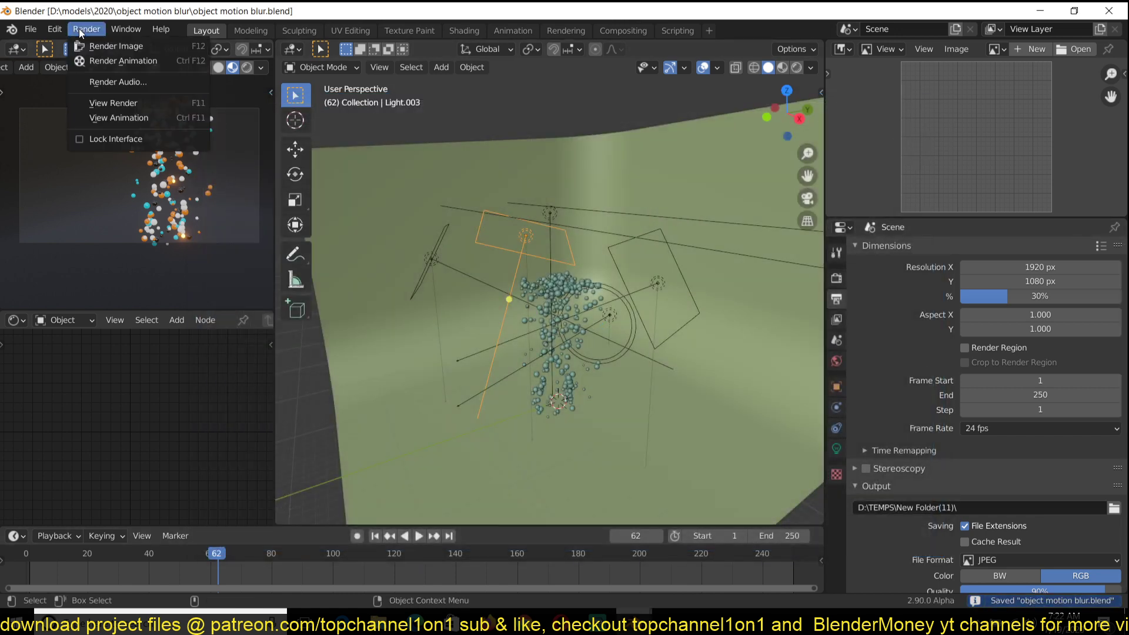
# Render a still of the current frame, close it, and step forward one frame.
pyautogui.click(129, 50)
pyautogui.click(345, 23)
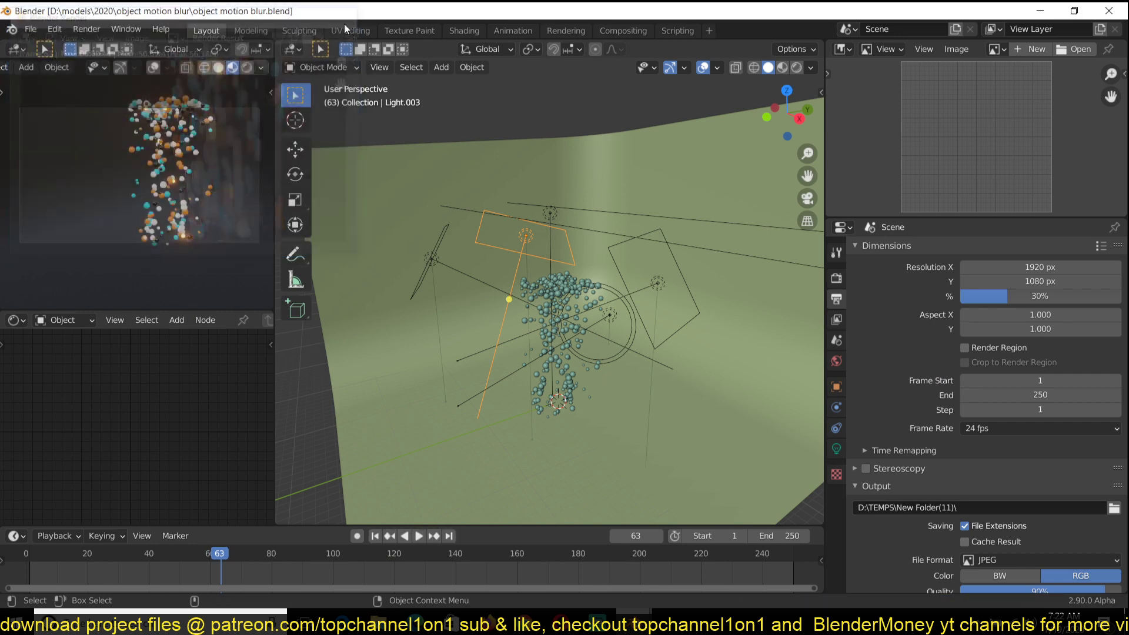
pyautogui.press('Right')
# Start an animation render, close it, and show the Render properties with Motion Blur.
pyautogui.click(93, 30)
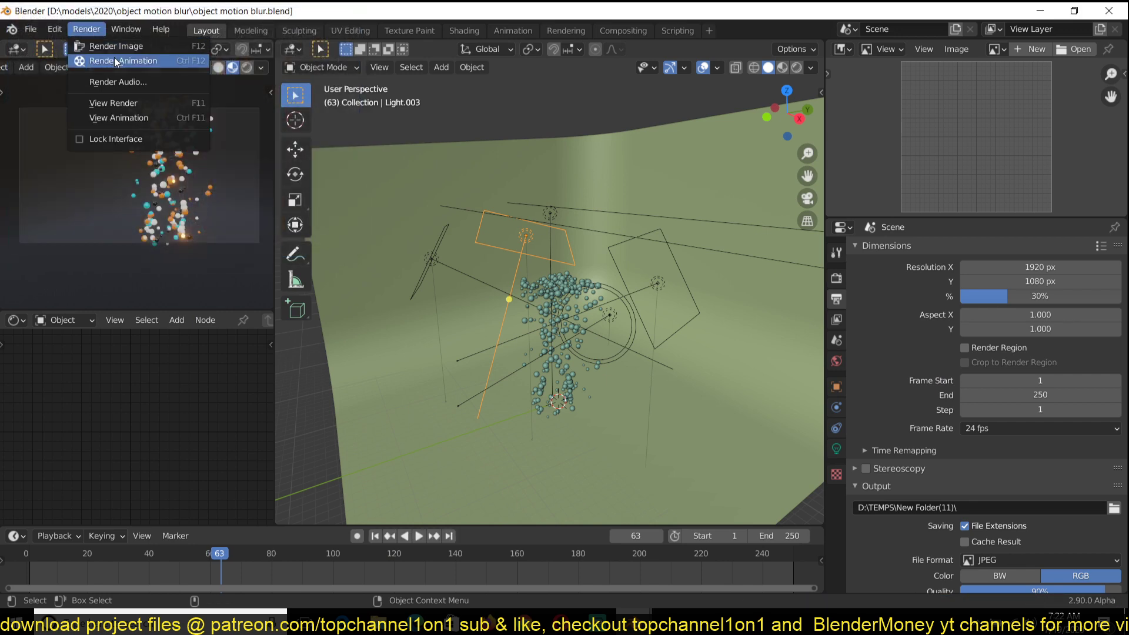
pyautogui.click(114, 57)
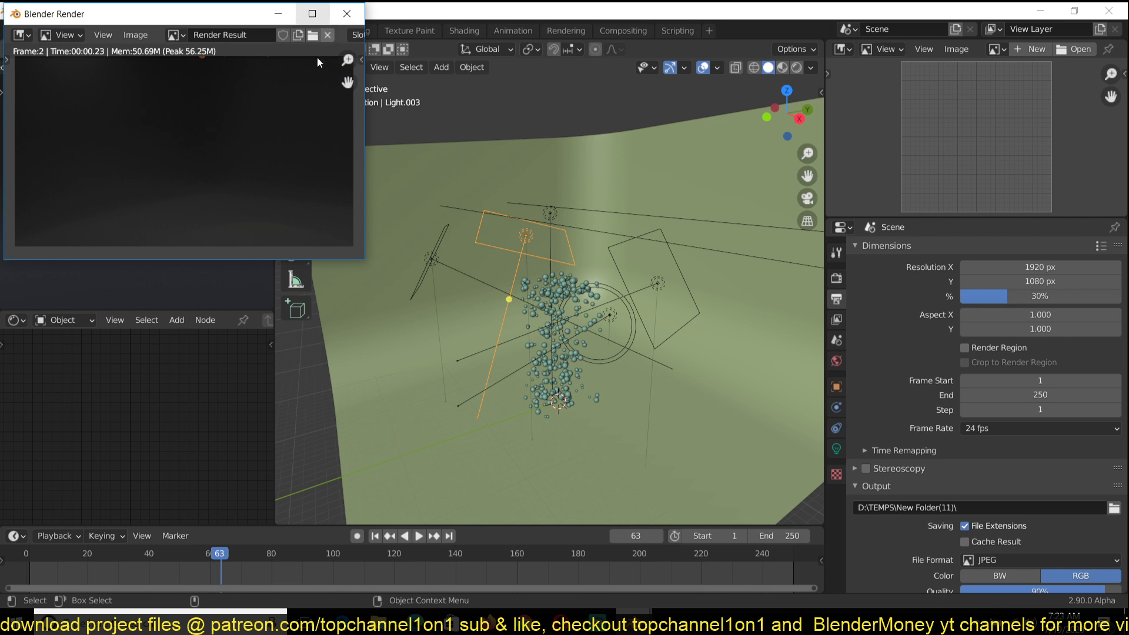
pyautogui.click(347, 14)
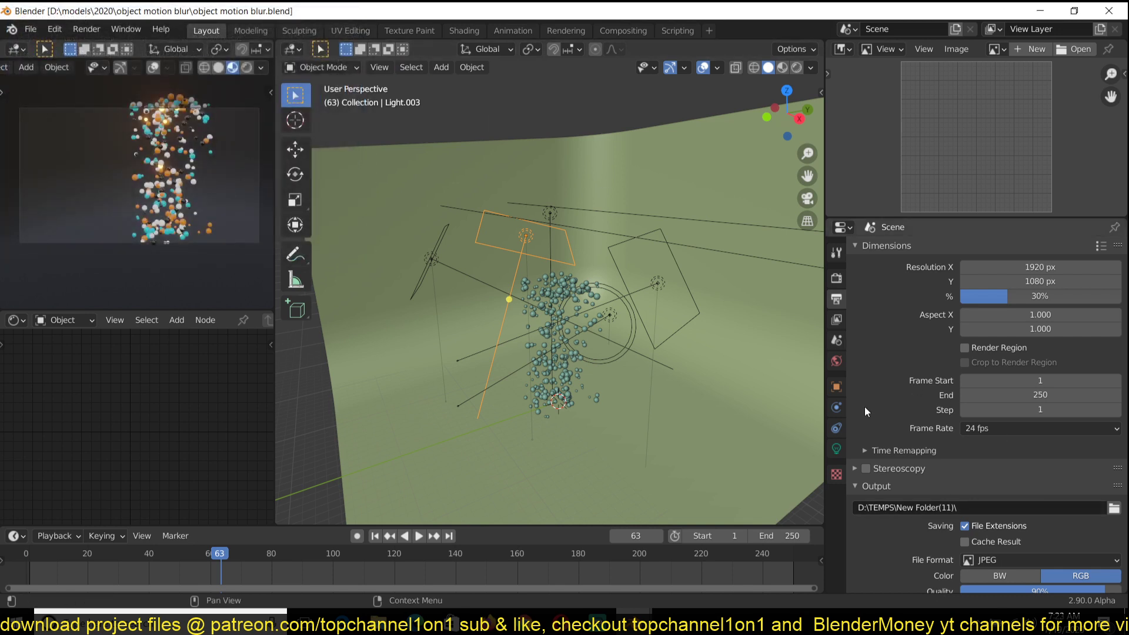
pyautogui.click(837, 278)
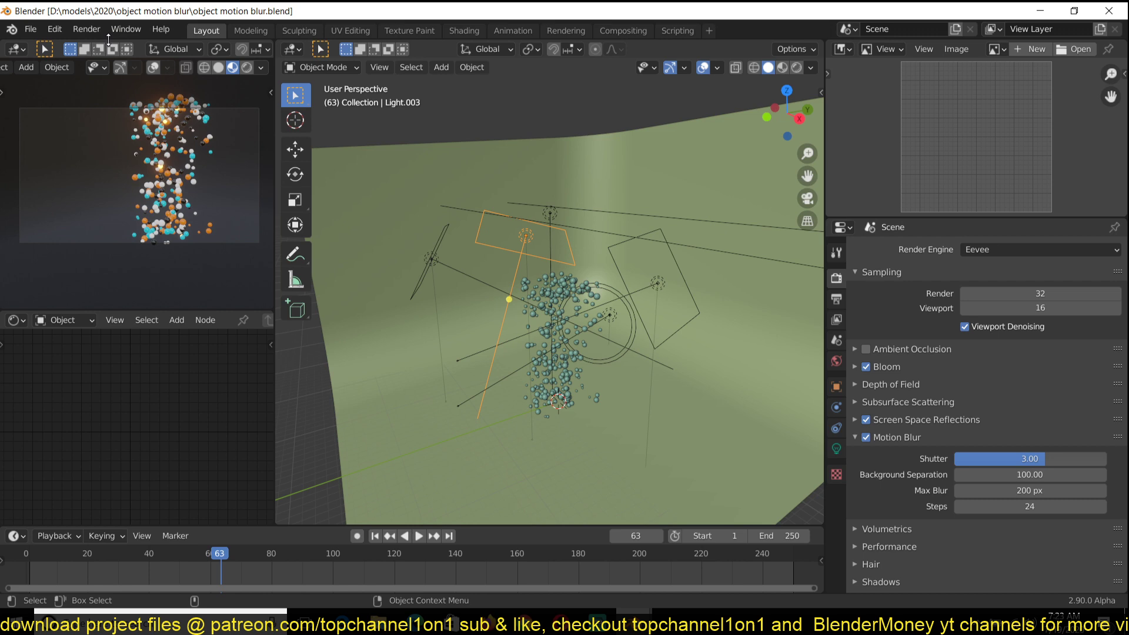
# Render the animation at shutter 3.00 and close the render window.
pyautogui.click(88, 29)
pyautogui.click(124, 56)
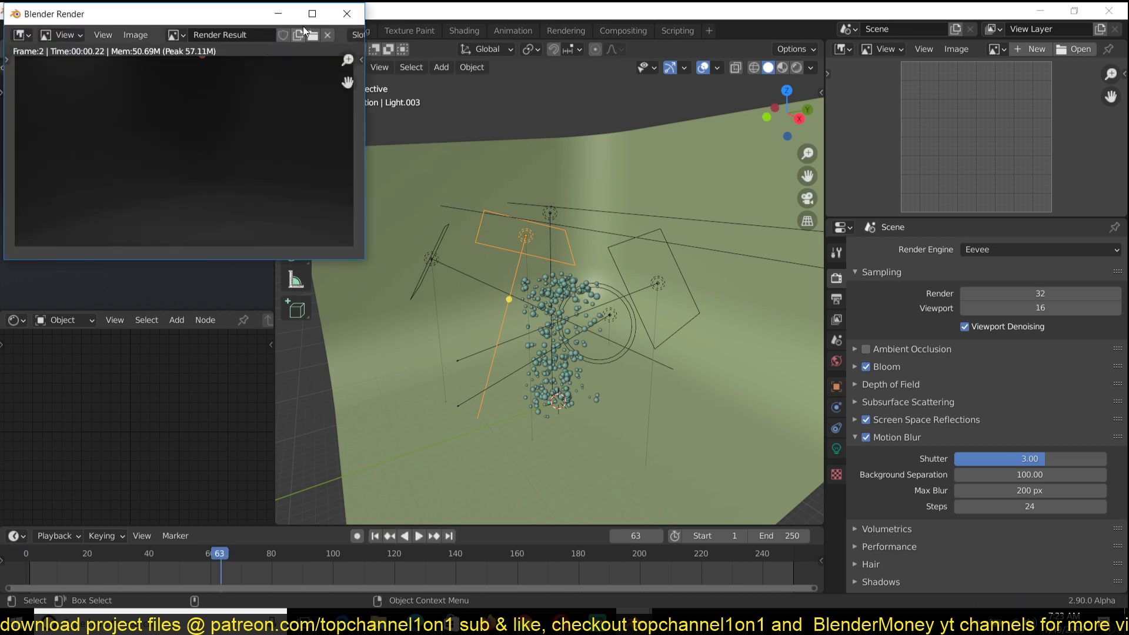
pyautogui.click(347, 13)
# Set the shutter to 1, start an animation render, then cancel it.
pyautogui.doubleClick(1035, 458)
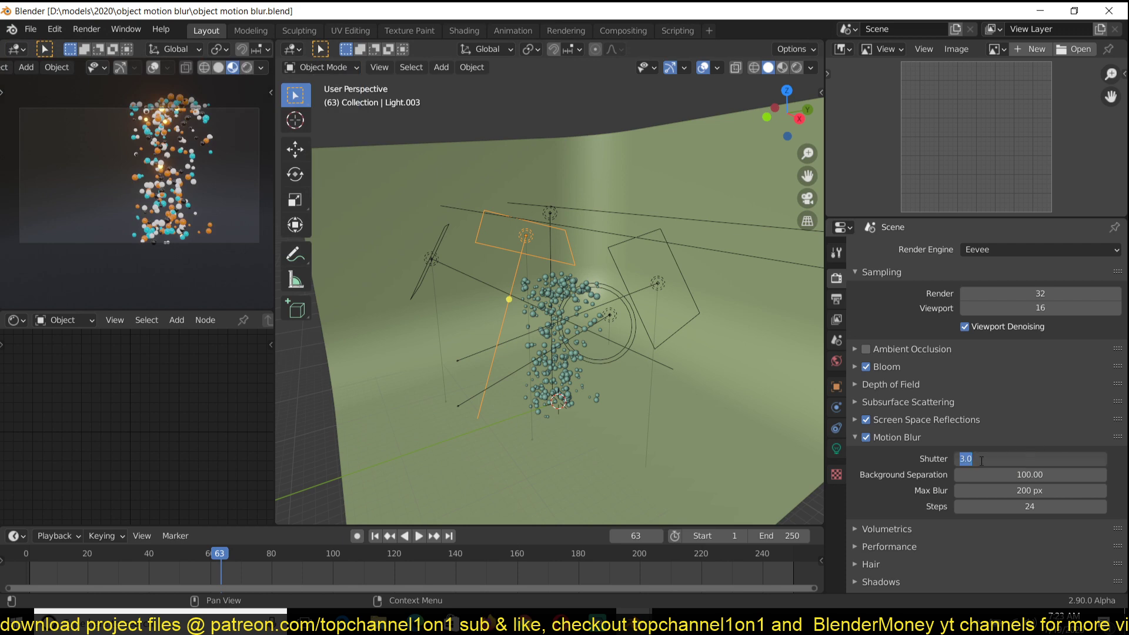
pyautogui.write('1')
pyautogui.press('Return')
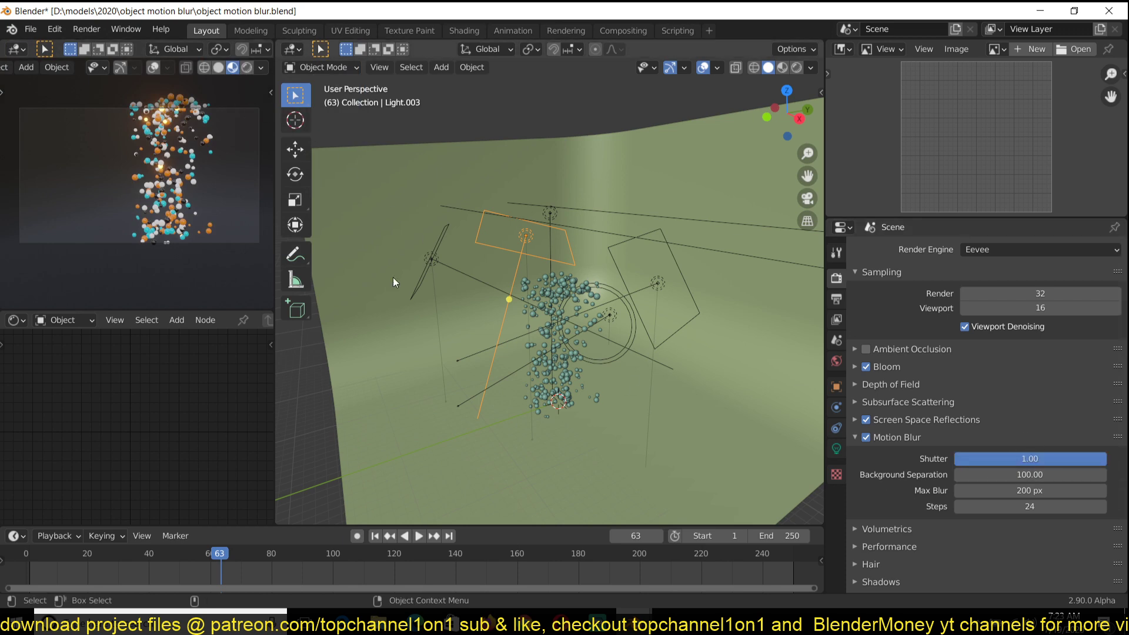
pyautogui.click(77, 28)
pyautogui.click(131, 59)
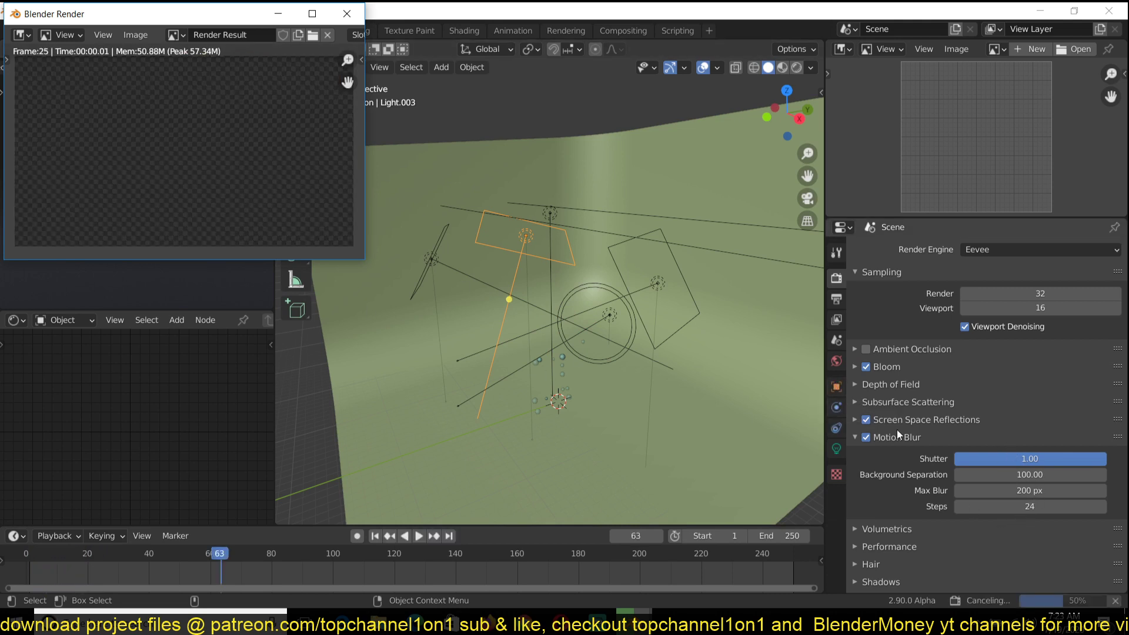
pyautogui.press('Escape')
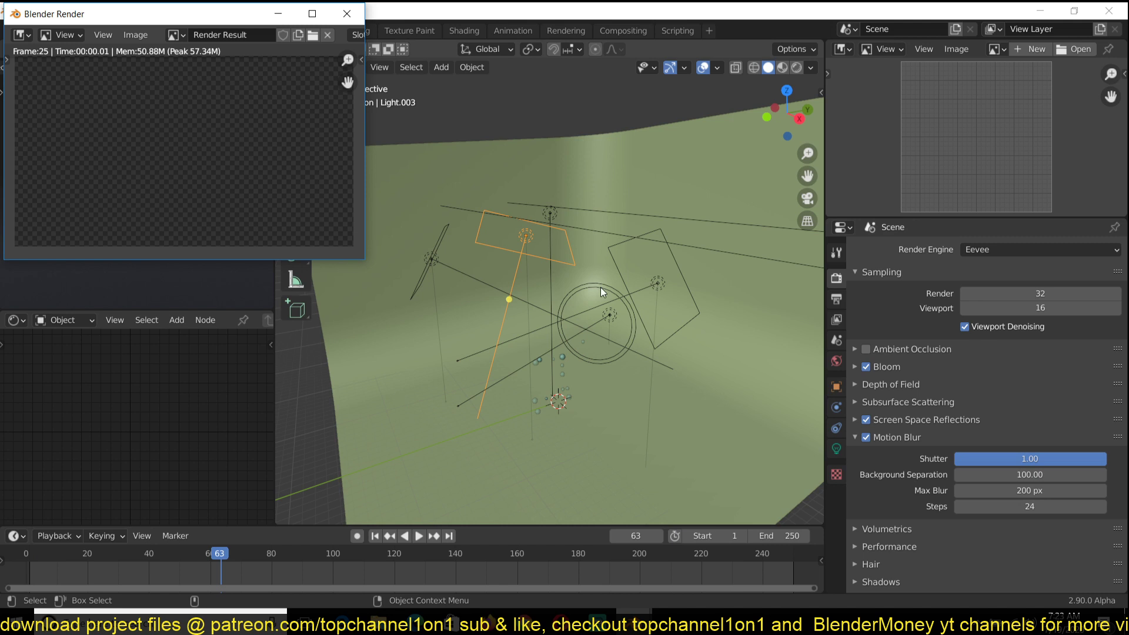
pyautogui.press('Escape')
# Set the shutter to 1.5, test-render a still, then start the animation render.
pyautogui.click(1024, 459)
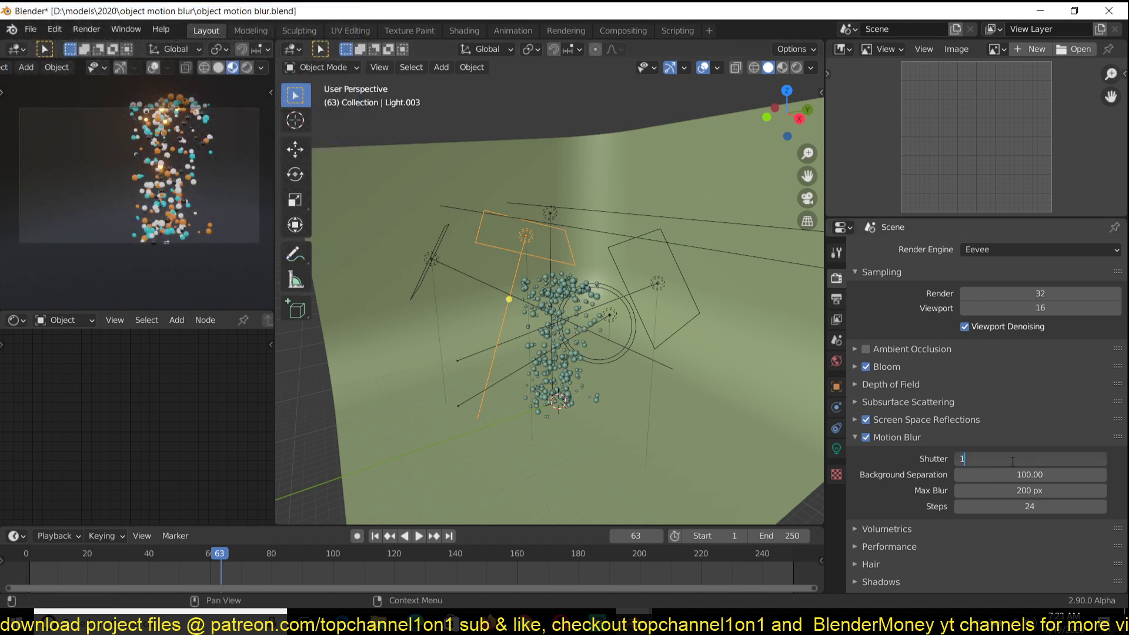
pyautogui.write('1.5')
pyautogui.press('Return')
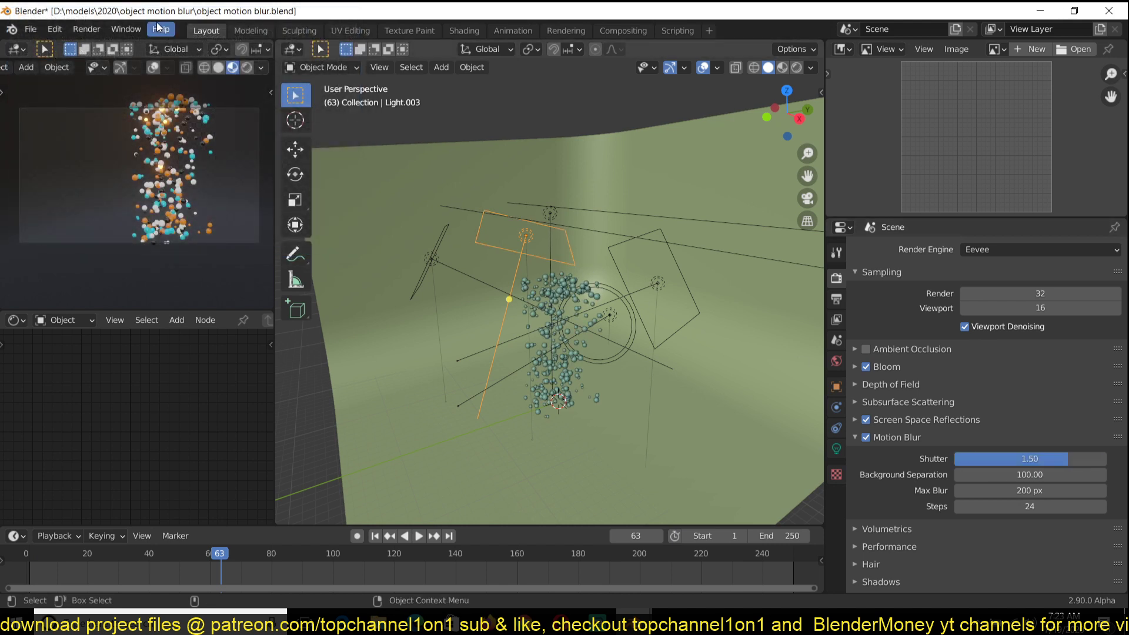
pyautogui.click(109, 28)
pyautogui.click(80, 29)
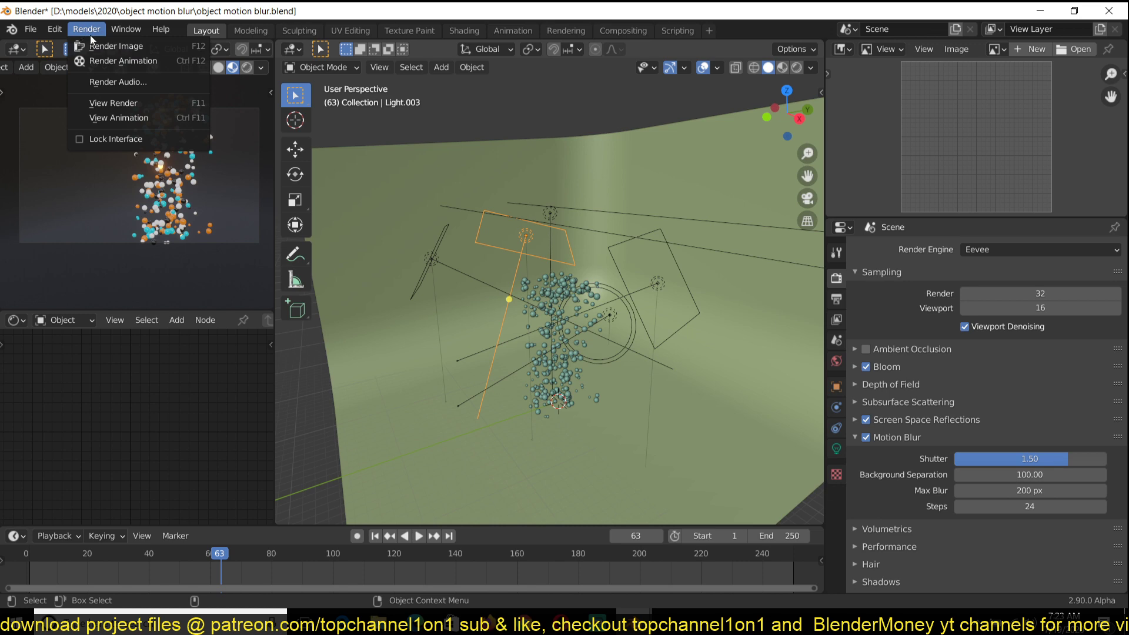
pyautogui.click(132, 46)
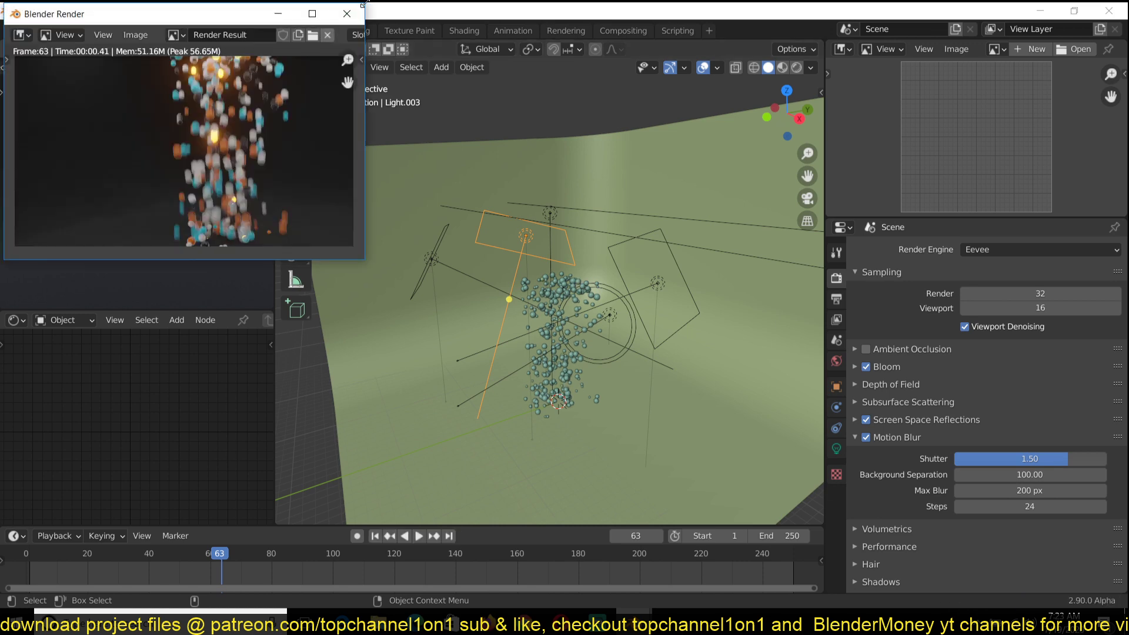
pyautogui.click(347, 14)
pyautogui.click(84, 29)
pyautogui.click(99, 61)
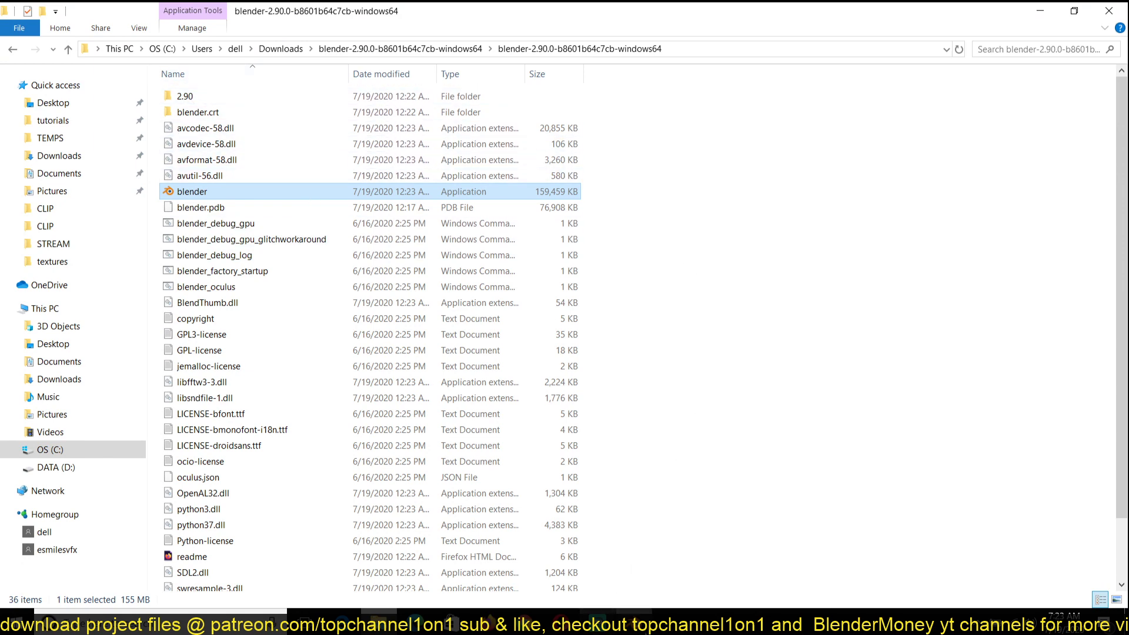
# Launch blender.exe from the blender-2.90.0 folder.
pyautogui.press('Return')
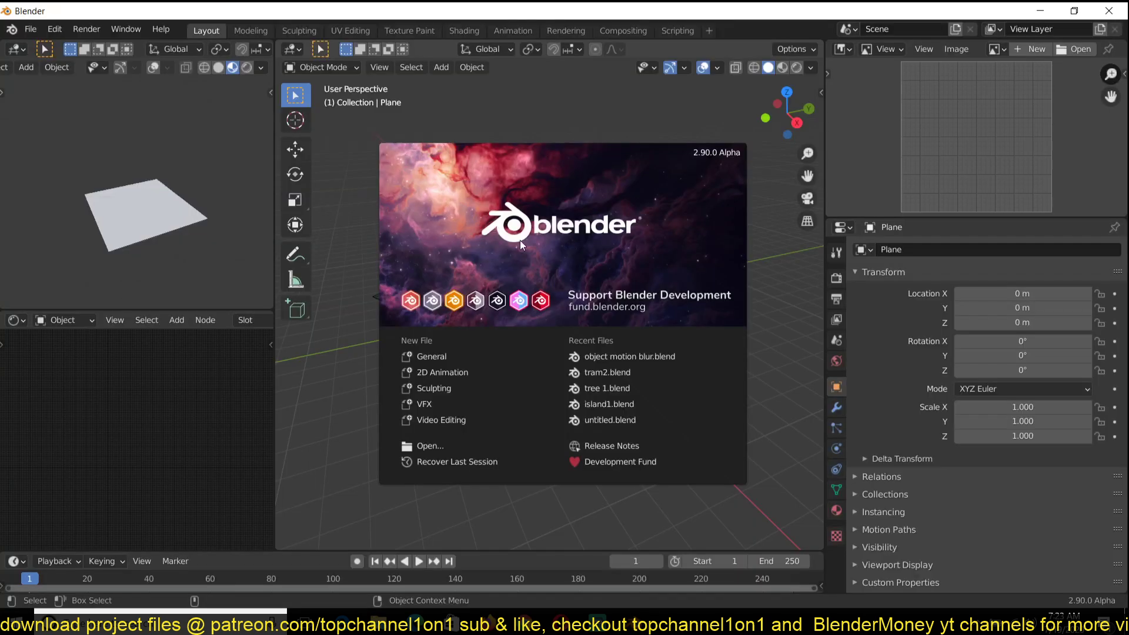
# Reopen object motion blur.blend from Recent Files, save it, and set the Eevee motion blur shutter to 2.00.
pyautogui.click(651, 357)
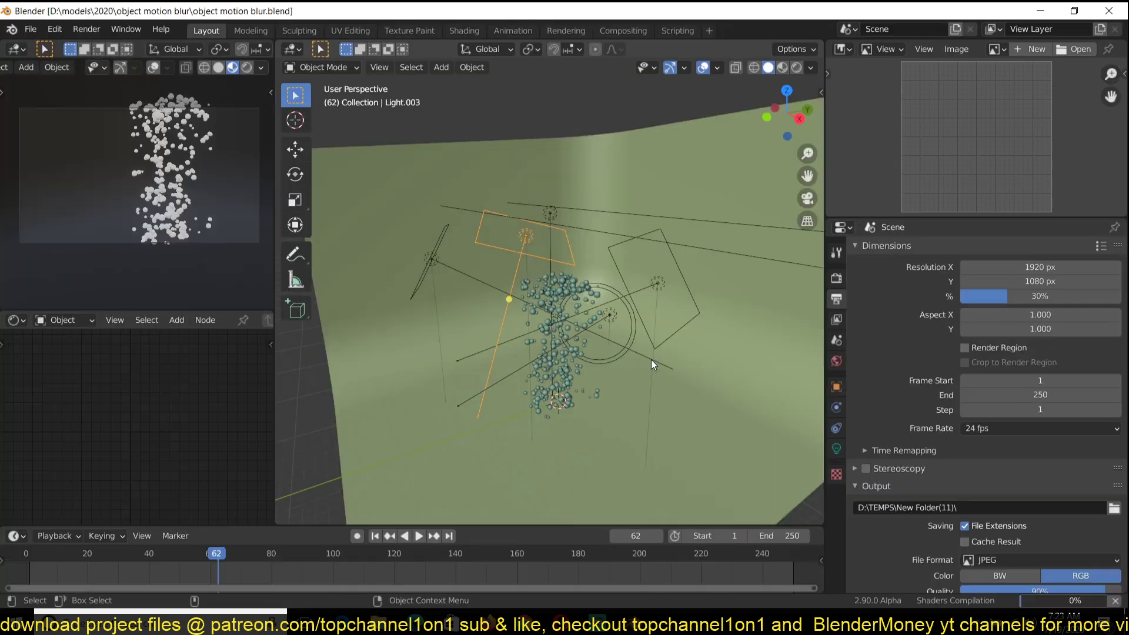
pyautogui.hotkey('ctrl', 's')
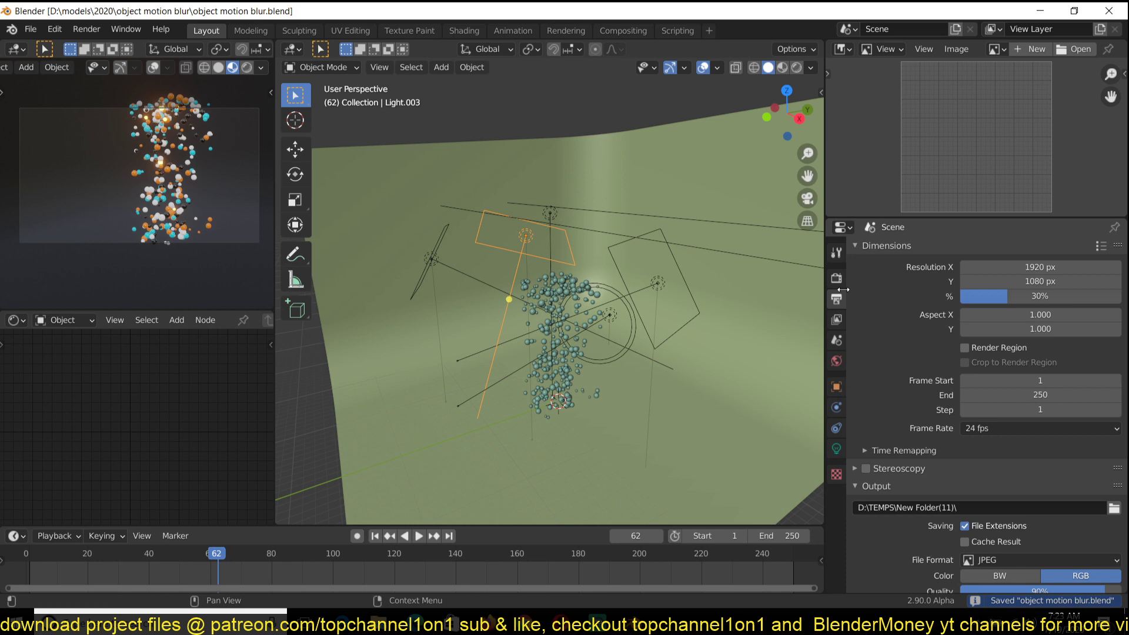
pyautogui.click(837, 277)
pyautogui.click(1036, 464)
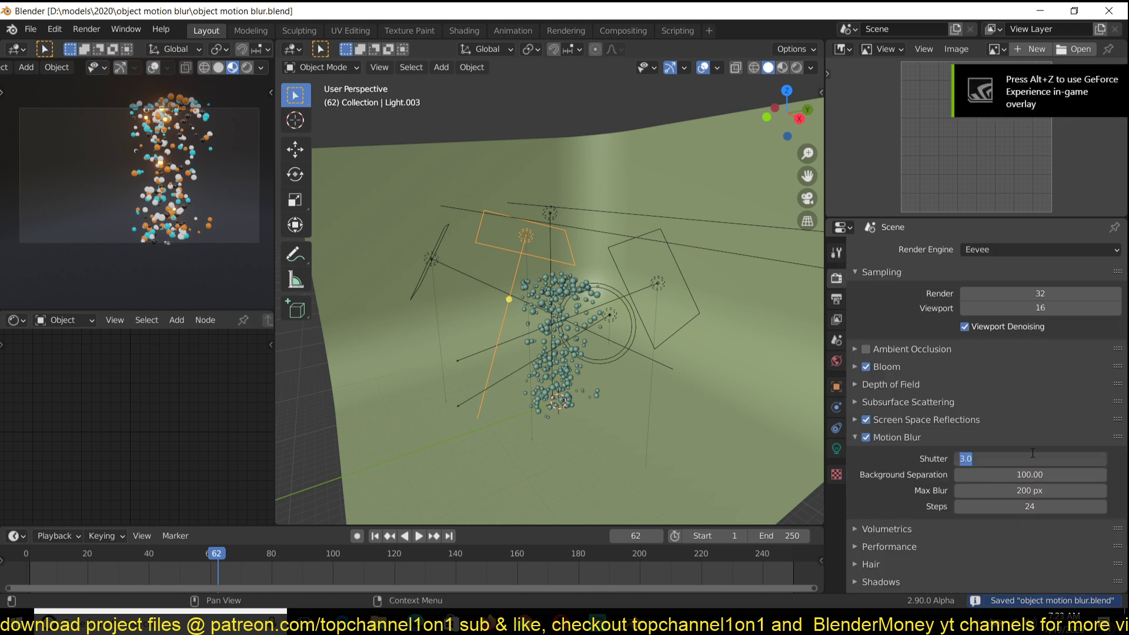
pyautogui.write('2')
pyautogui.press('Return')
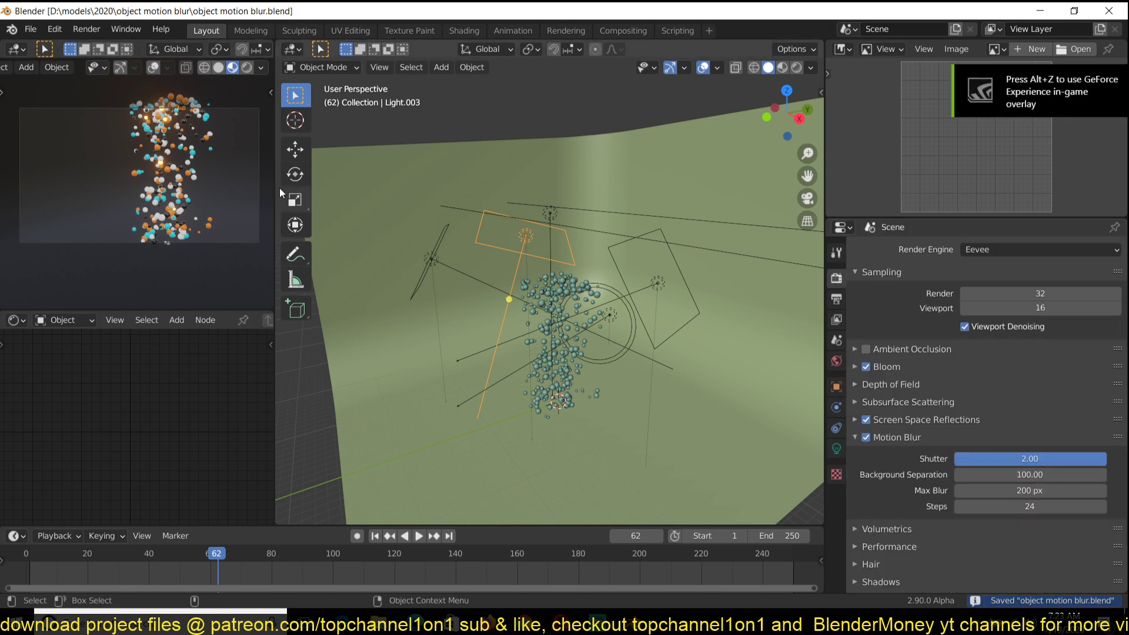
# Render the animation with the 2.00 shutter, then switch to the screen recording software.
pyautogui.click(86, 29)
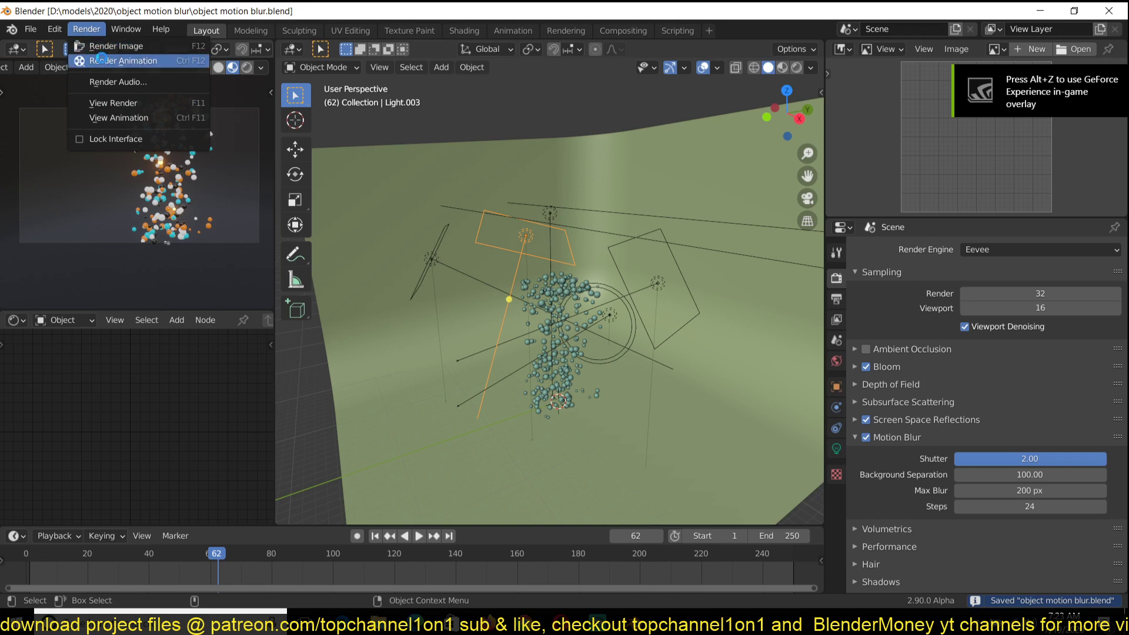
pyautogui.click(101, 57)
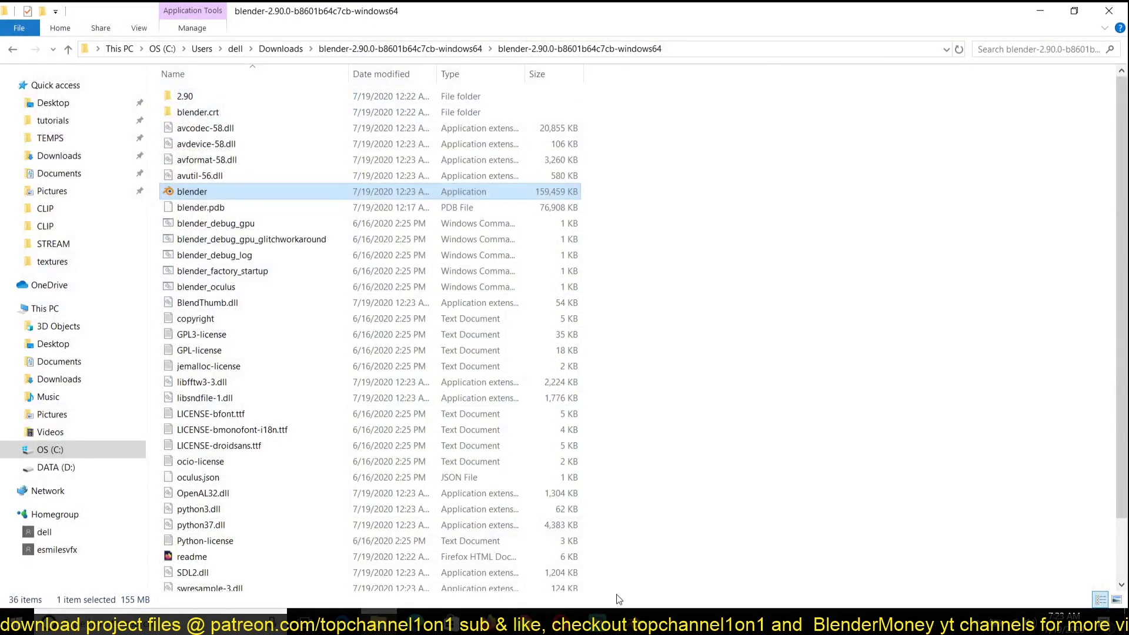
pyautogui.click(599, 556)
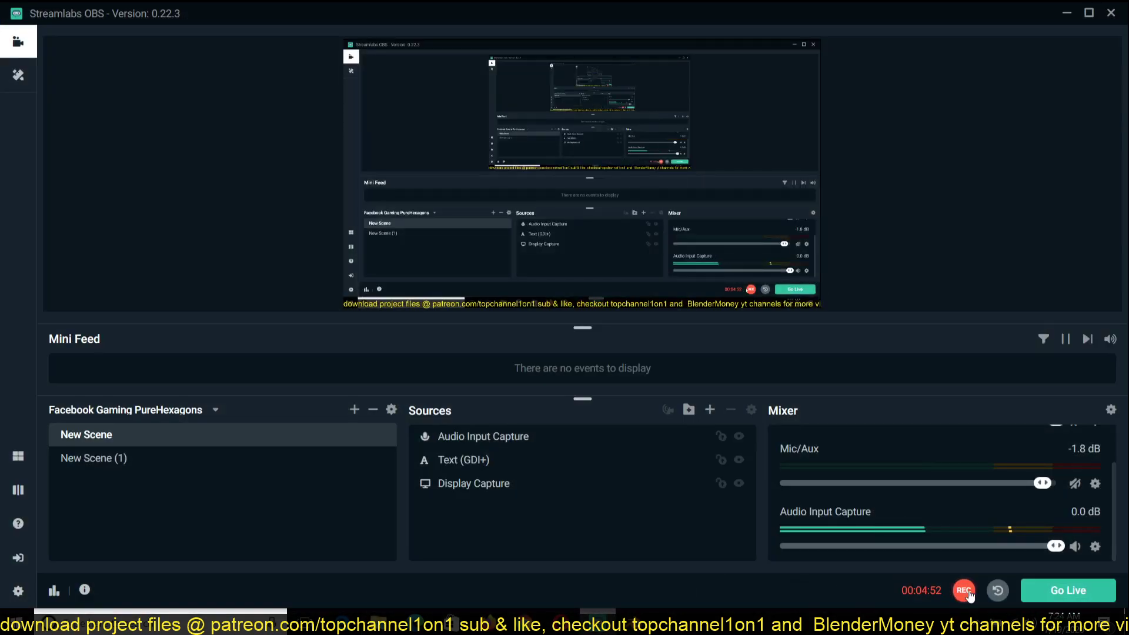